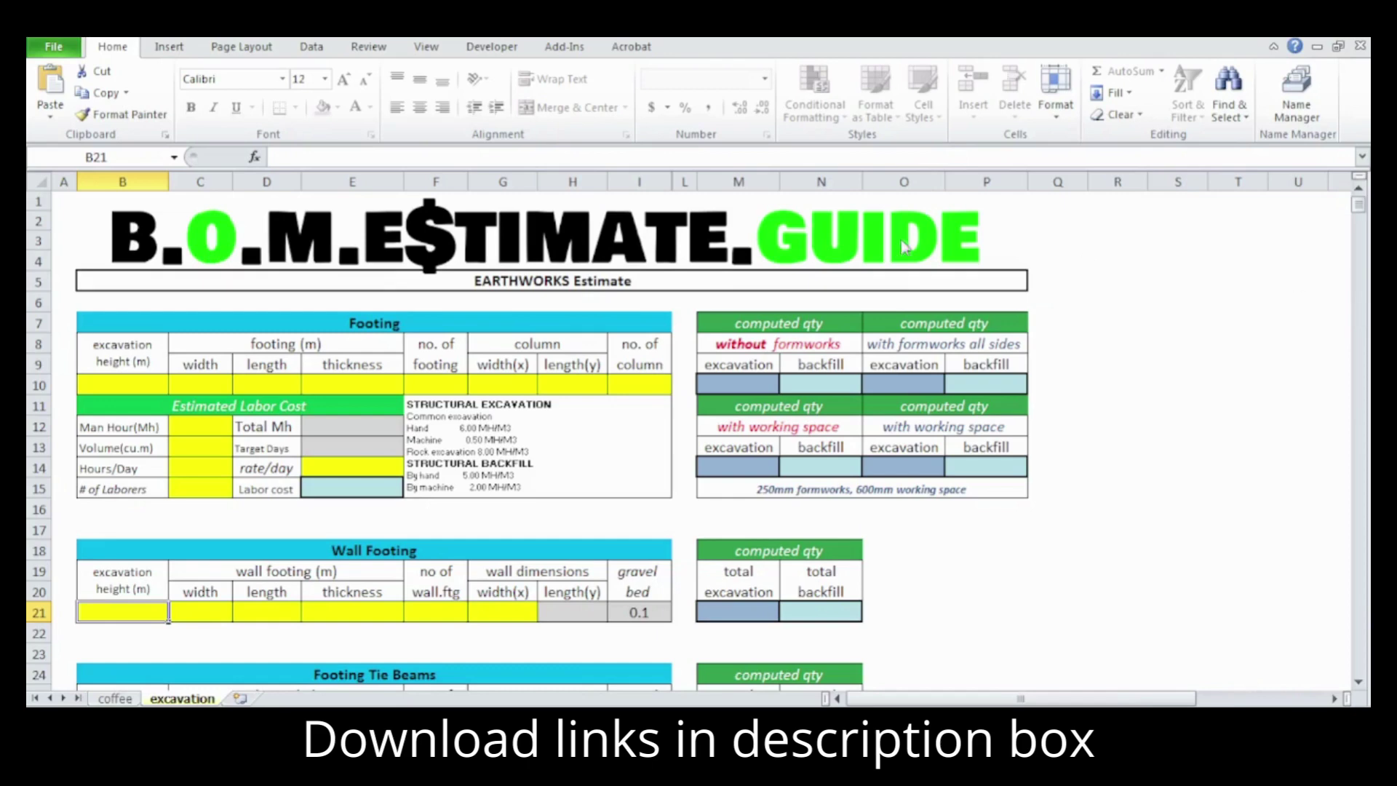
Step: Fill the footing row: height 1.5, footing 1.2 × 1.2 × 0.4, 5 footings, 0.35 × 0.35 columns, 5 columns
click(121, 382)
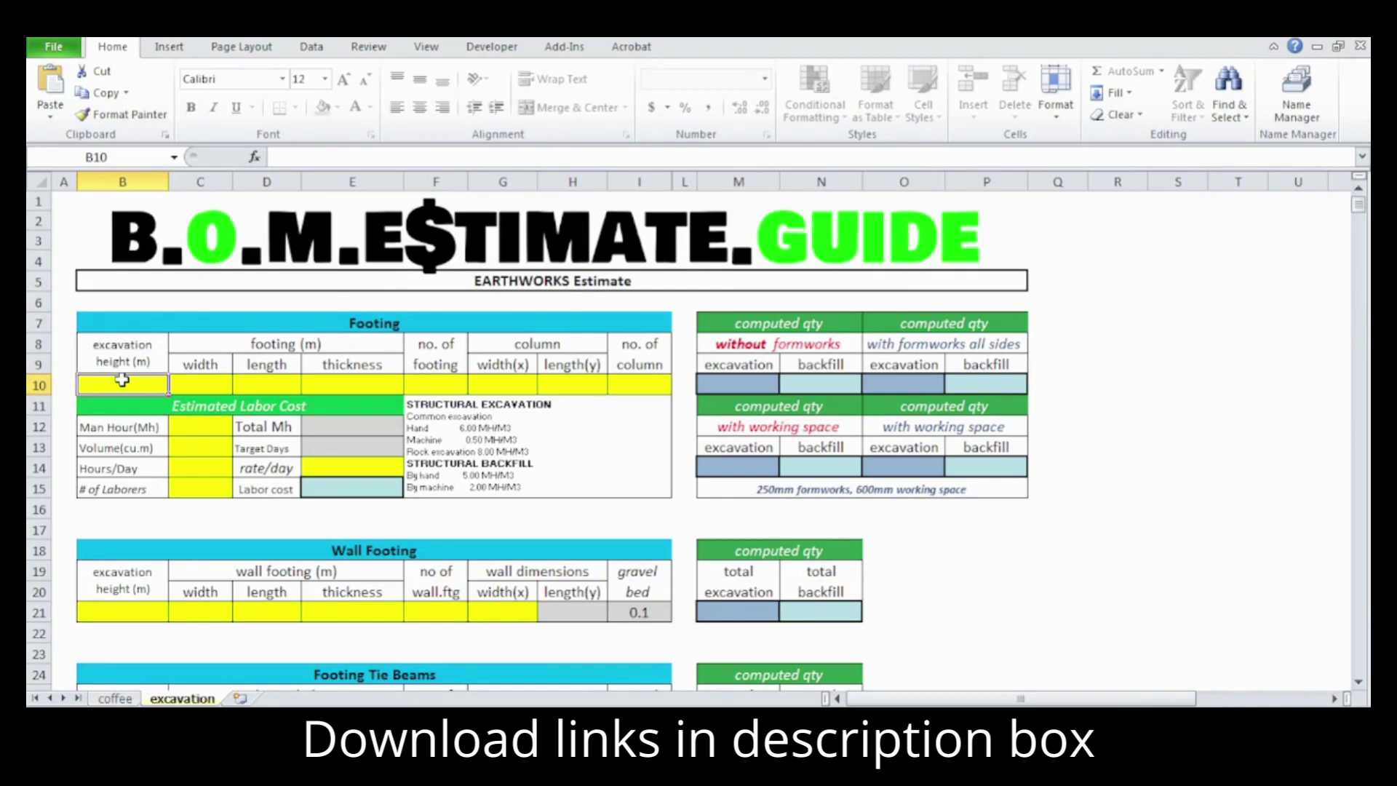
text(1.5)
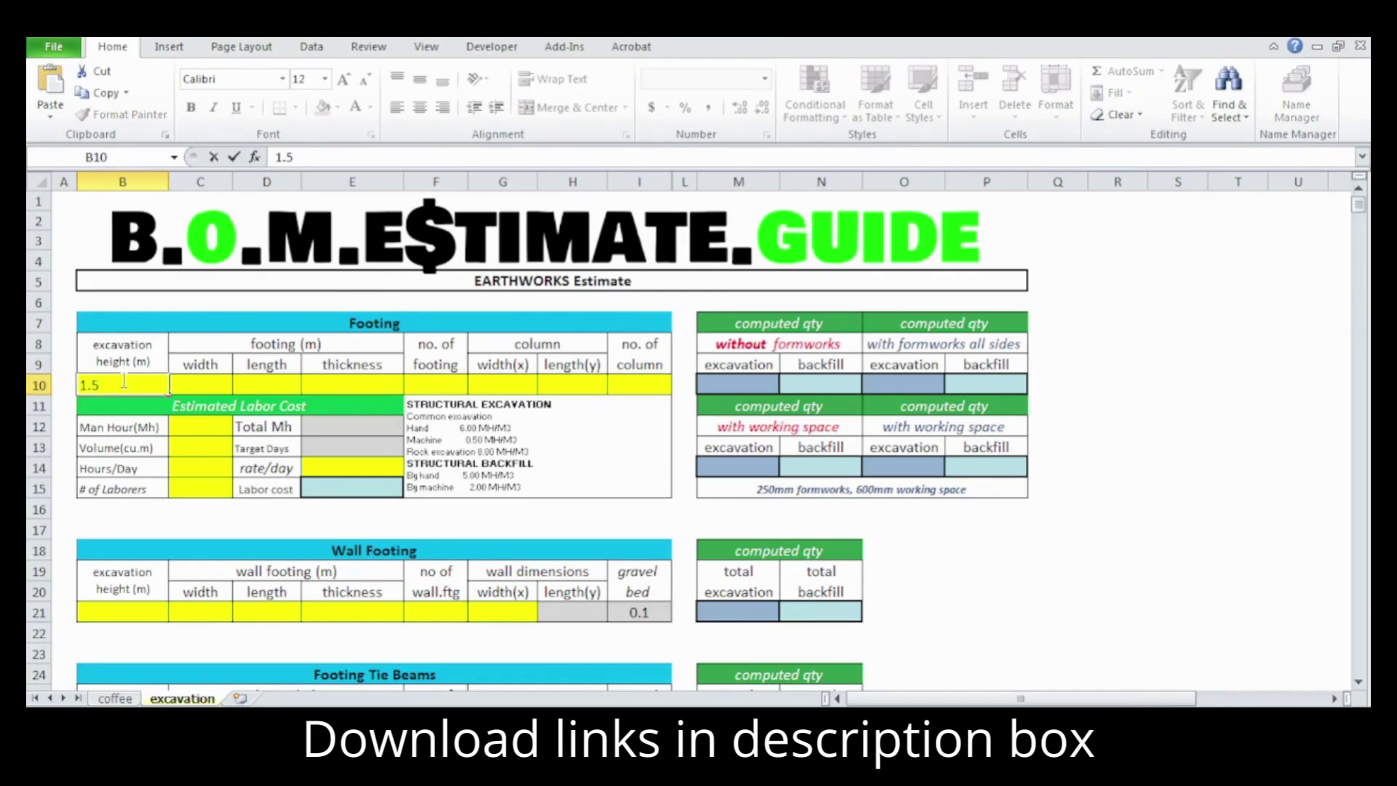
click(210, 387)
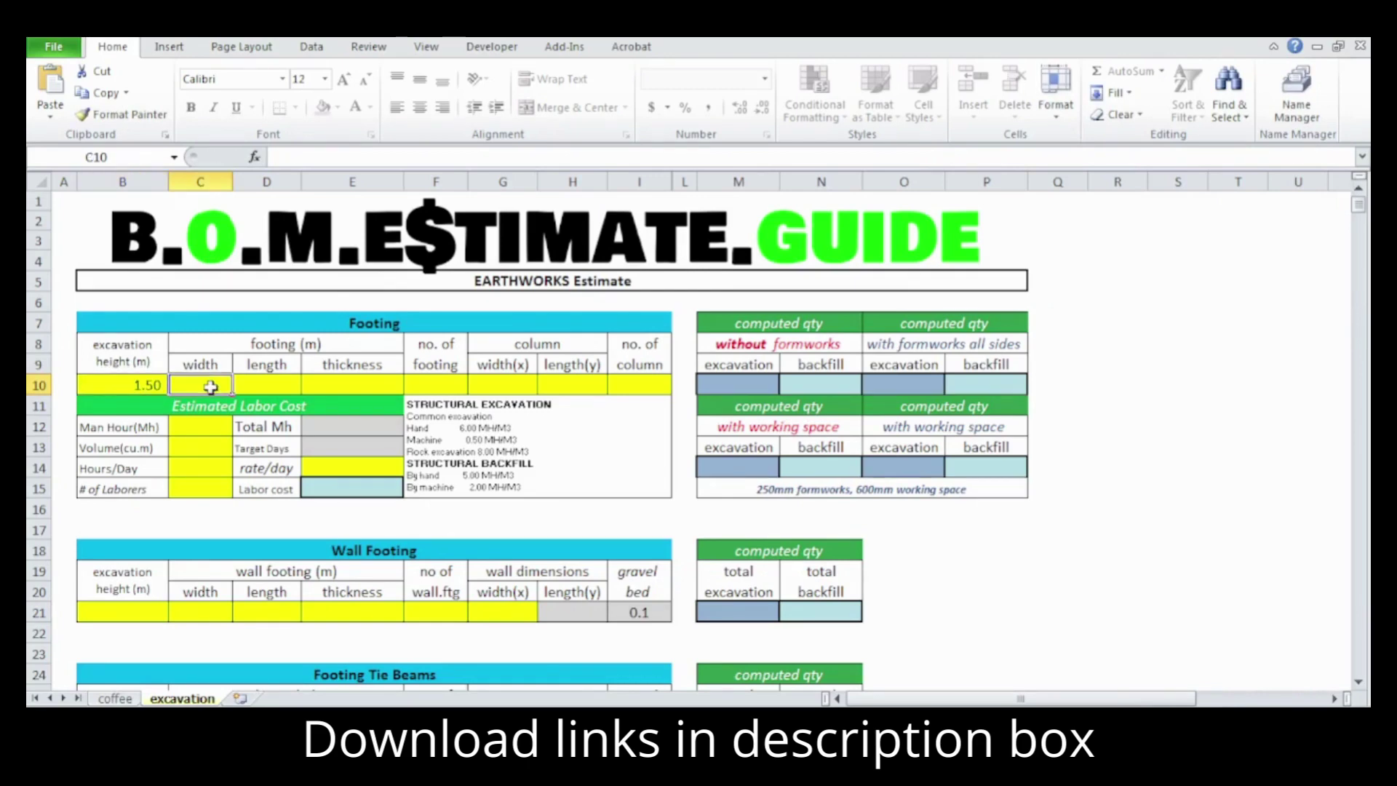
text(1.2)
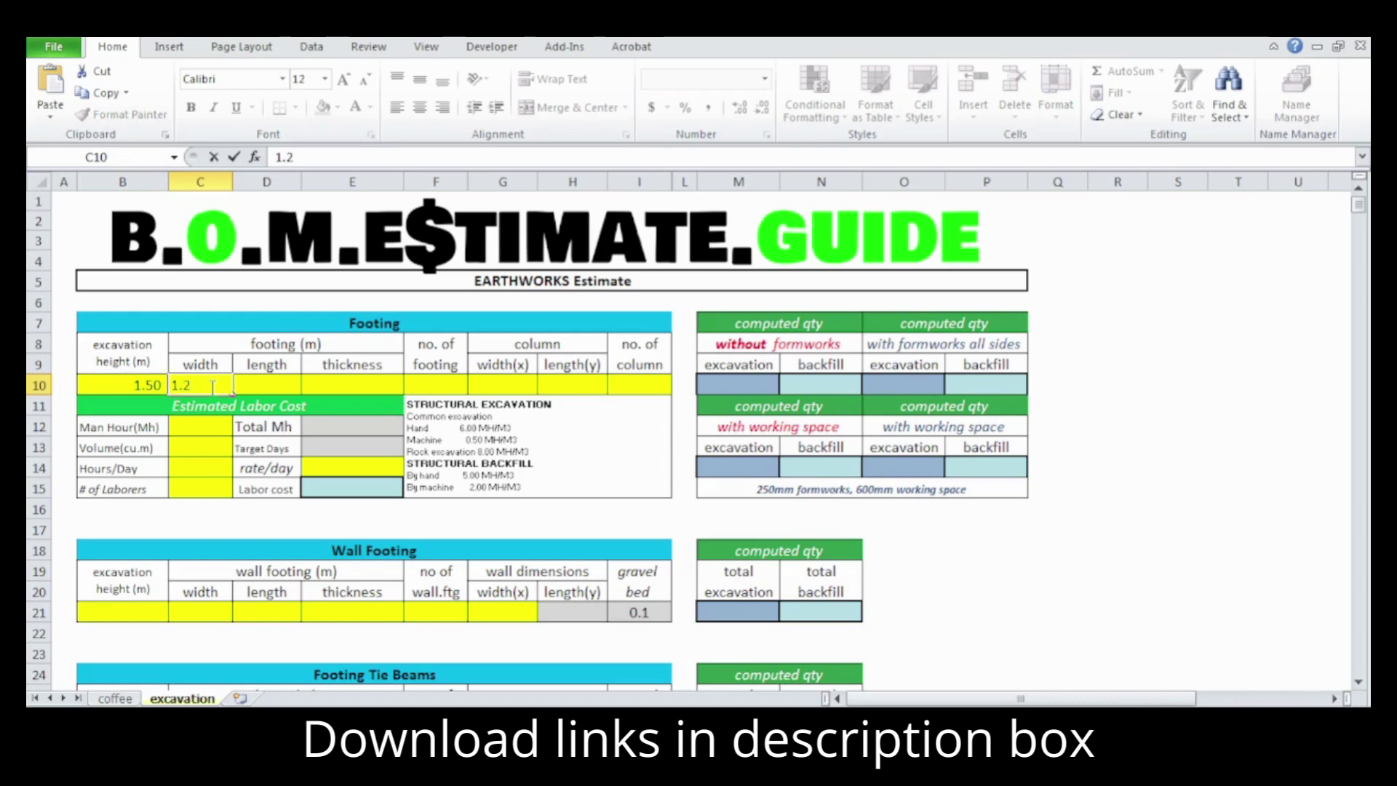
click(266, 388)
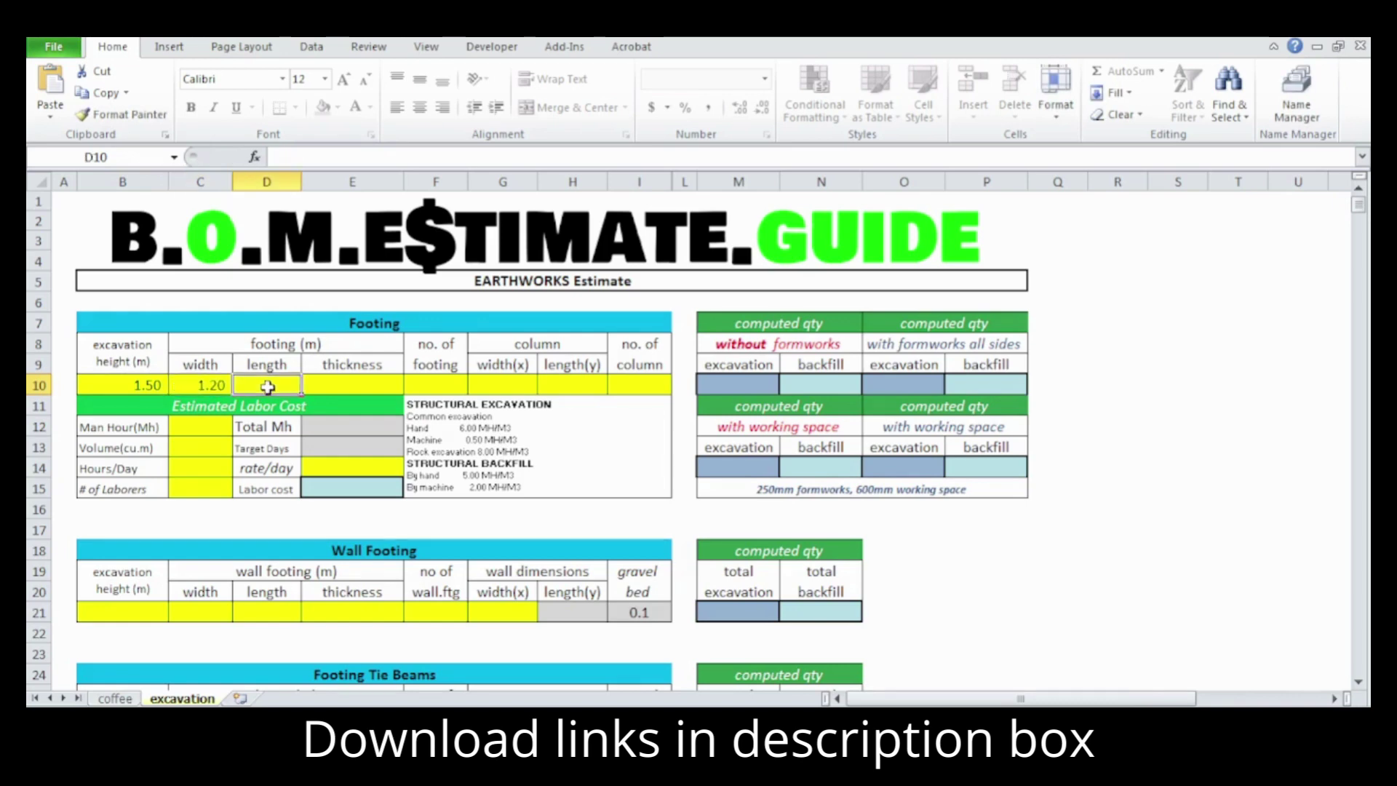
text(1.2)
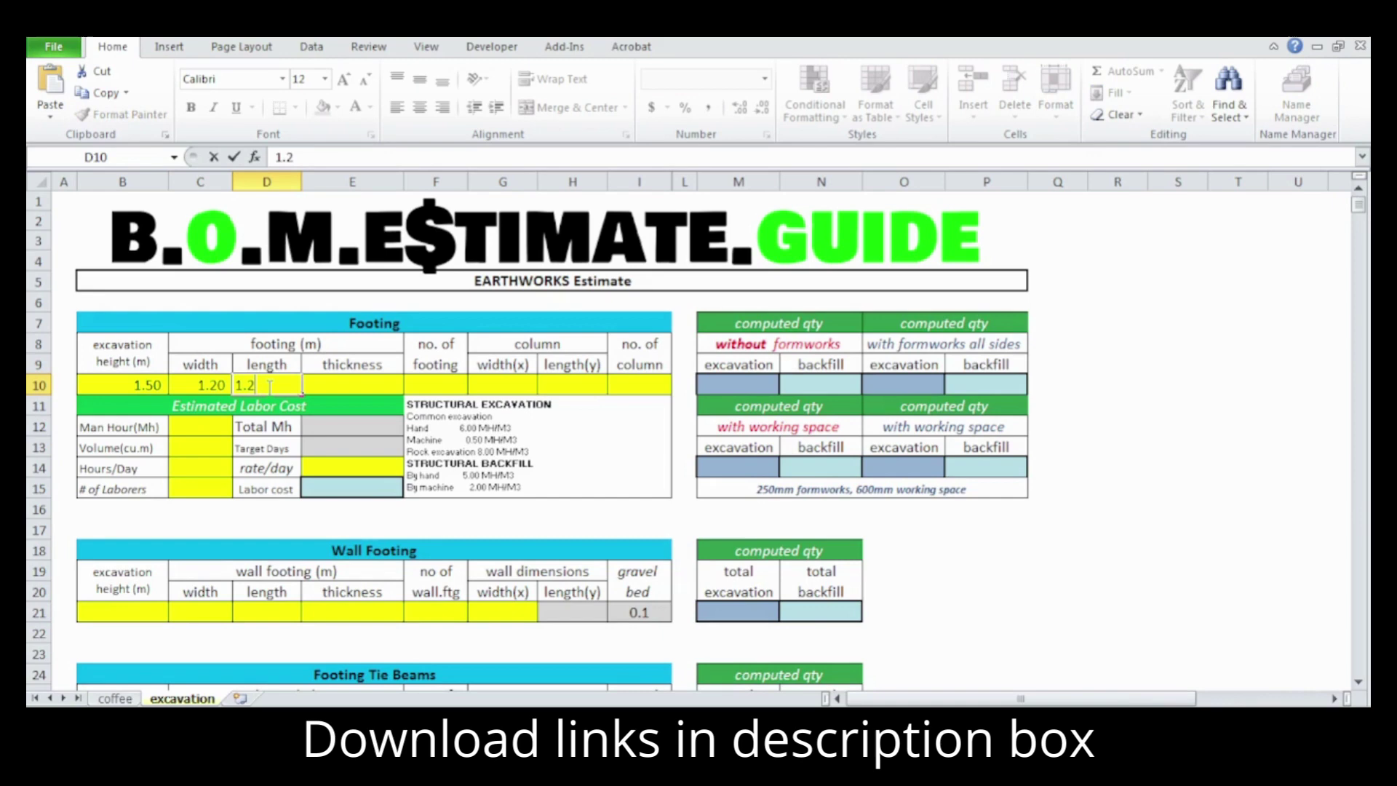
click(342, 388)
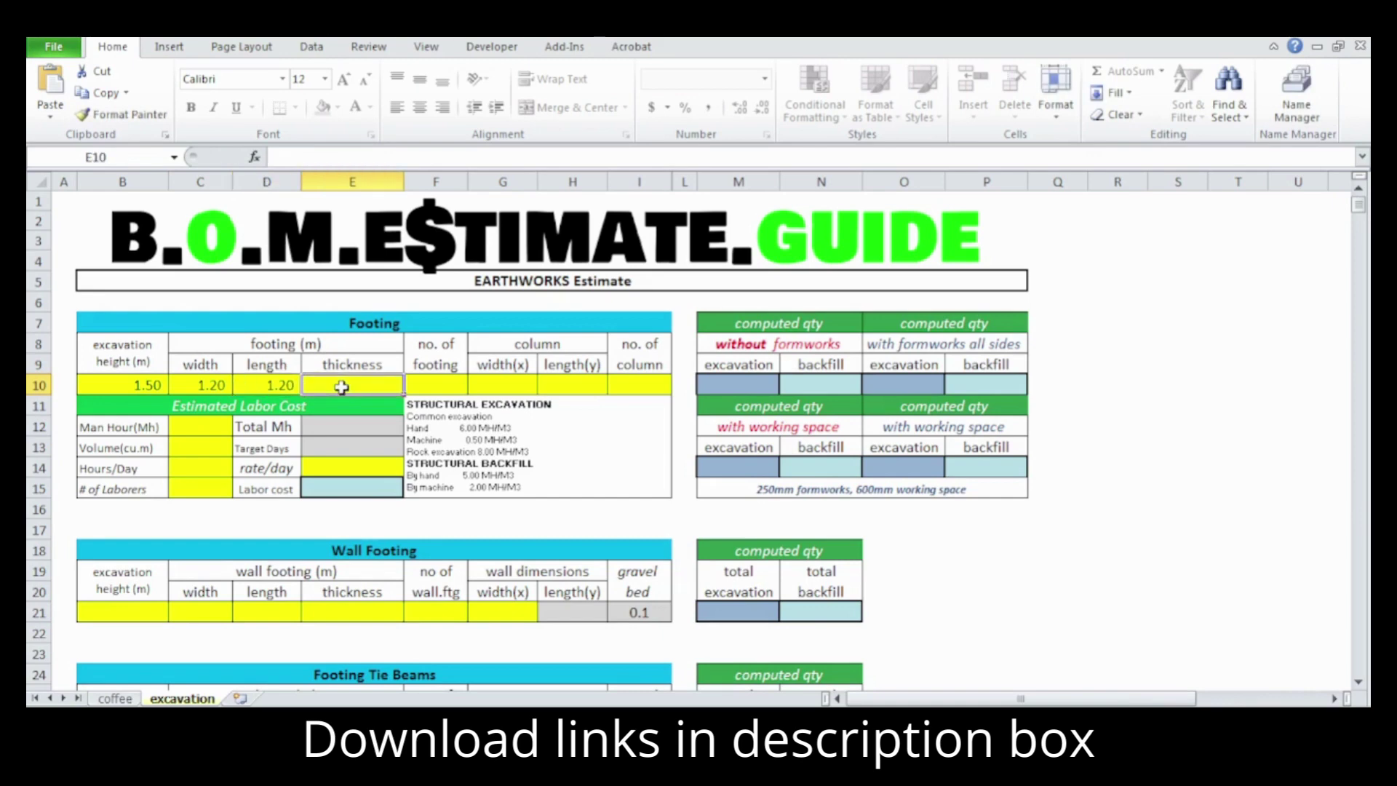
text(0.)
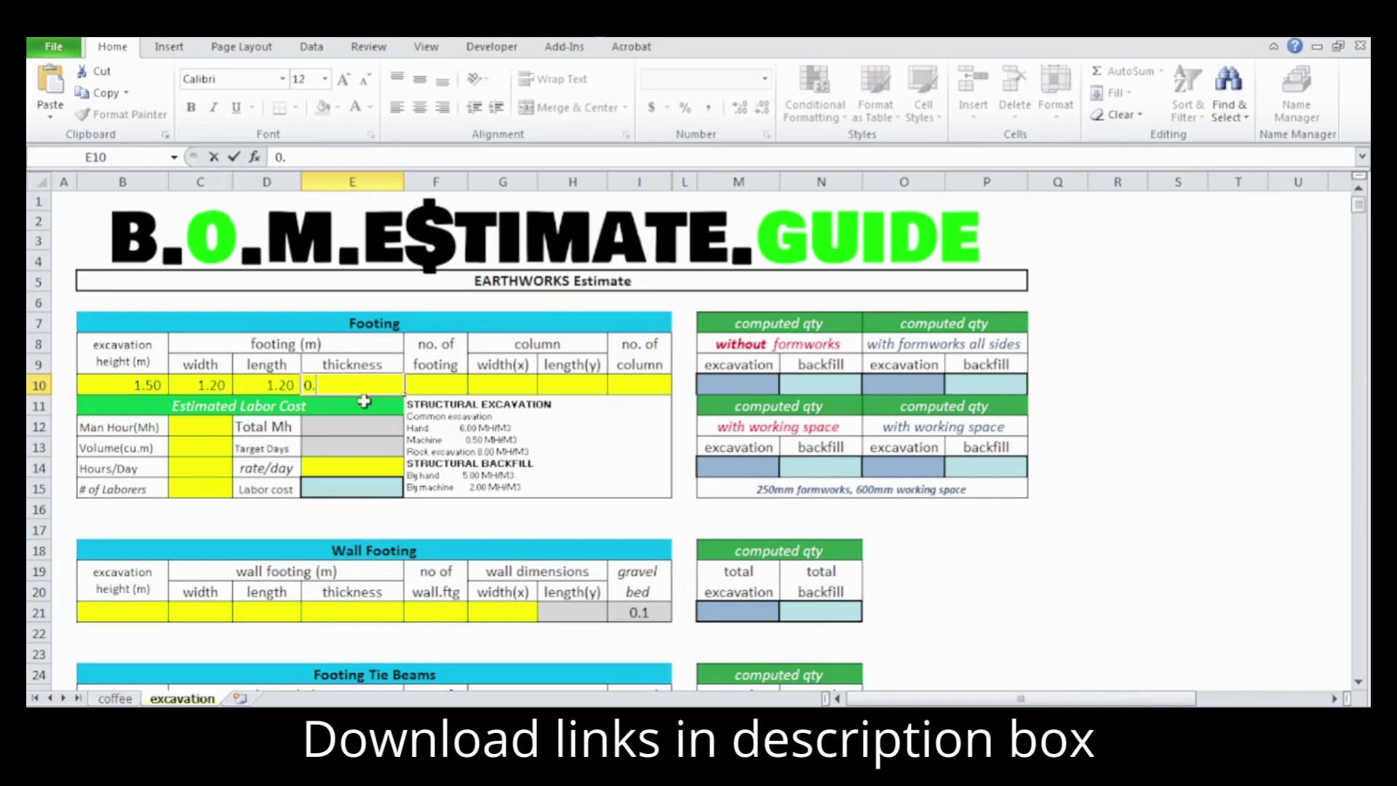
text(4)
click(436, 388)
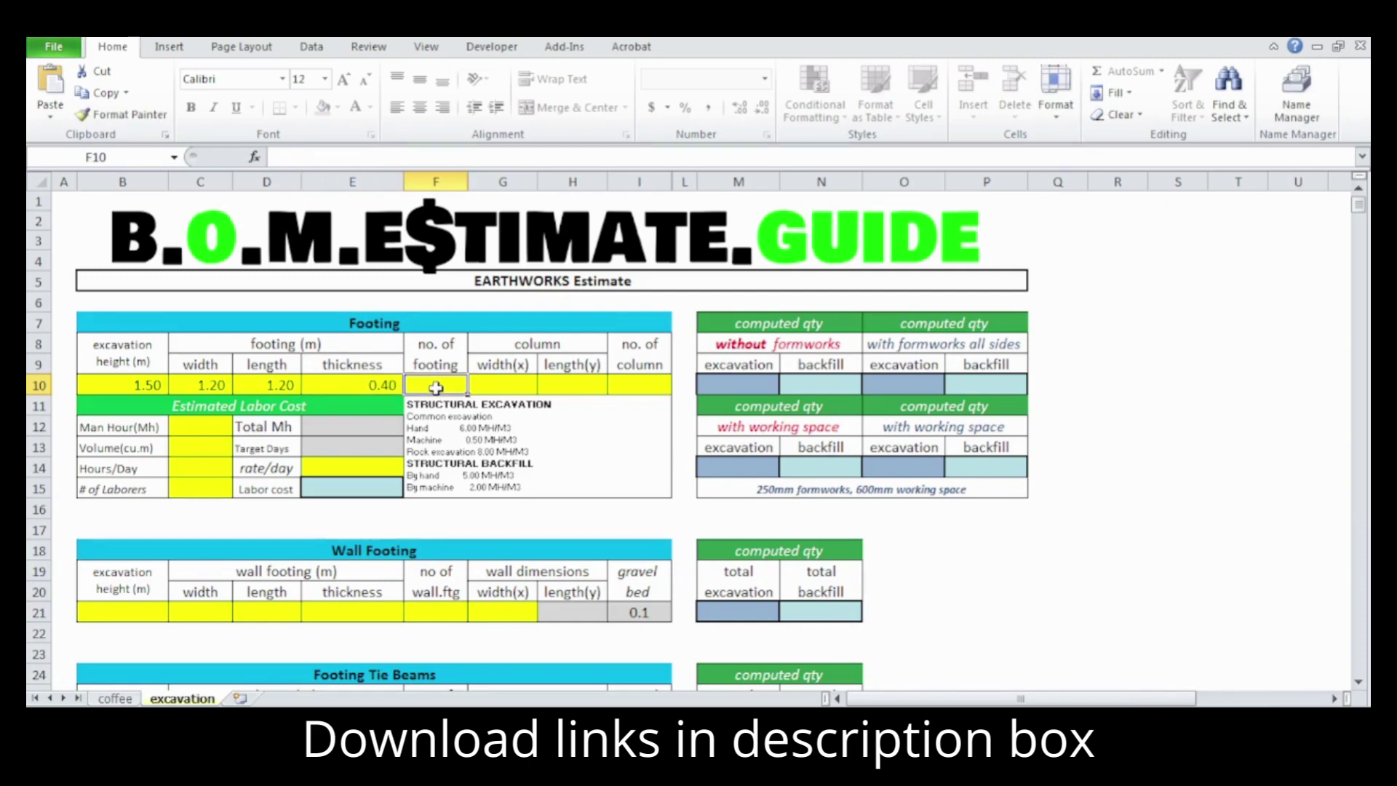
text(5)
click(509, 388)
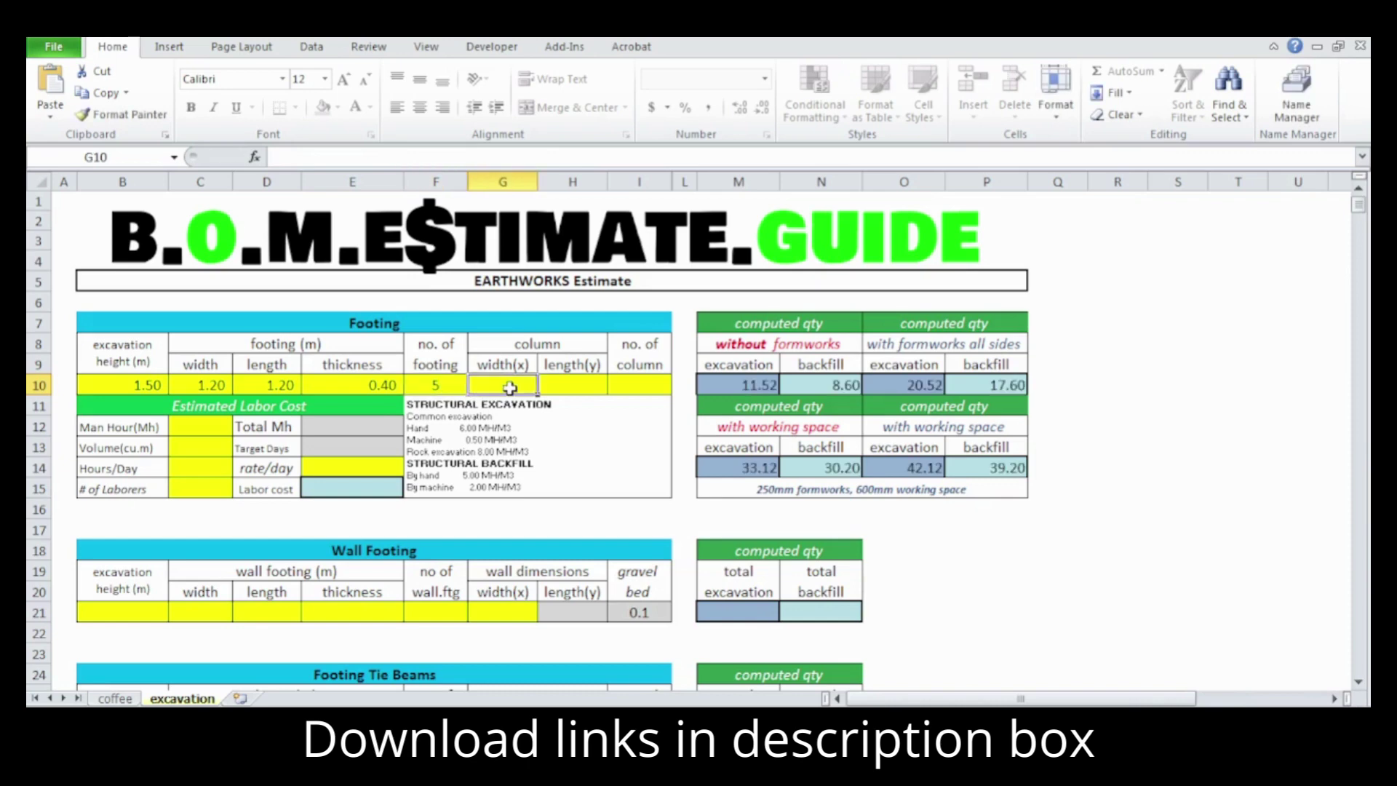
text(0)
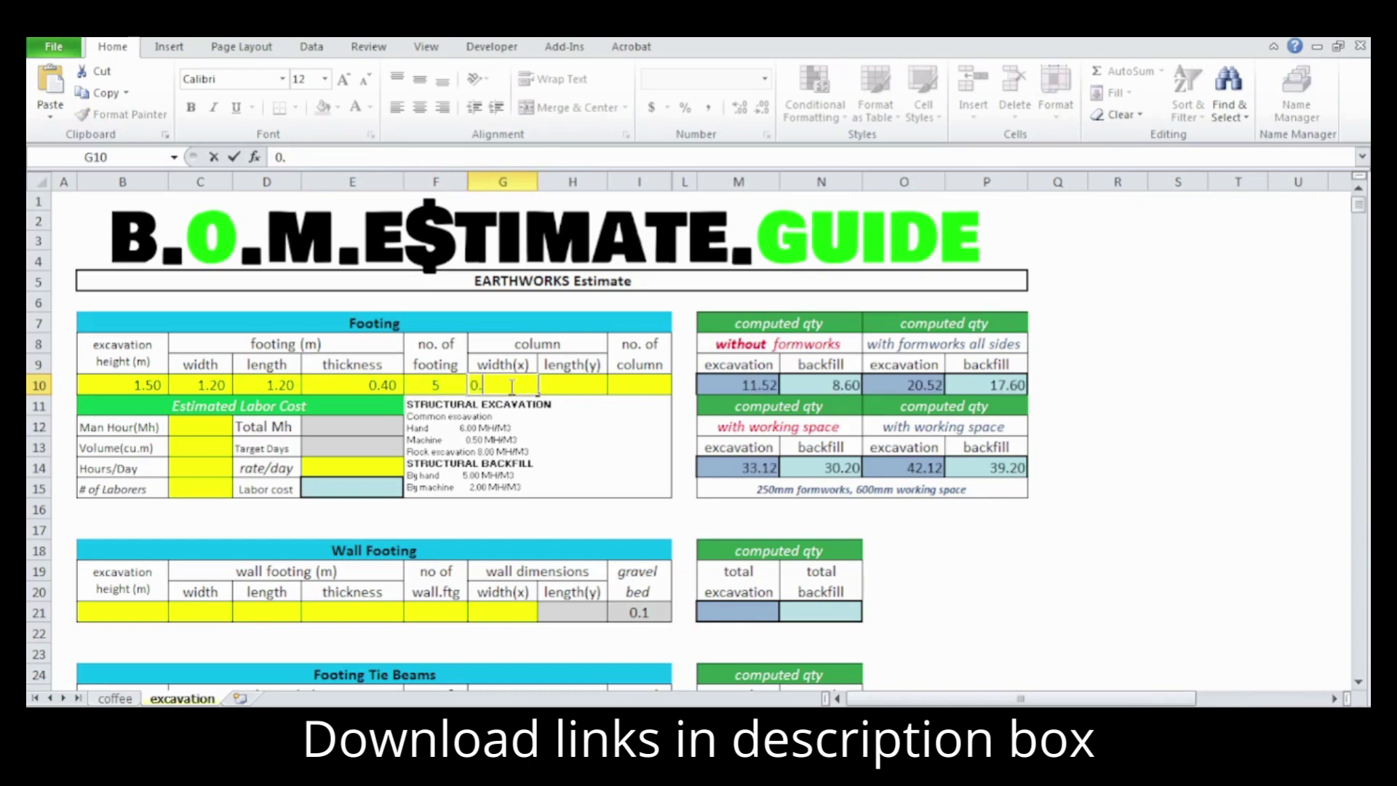
text(.35)
click(583, 386)
text(0)
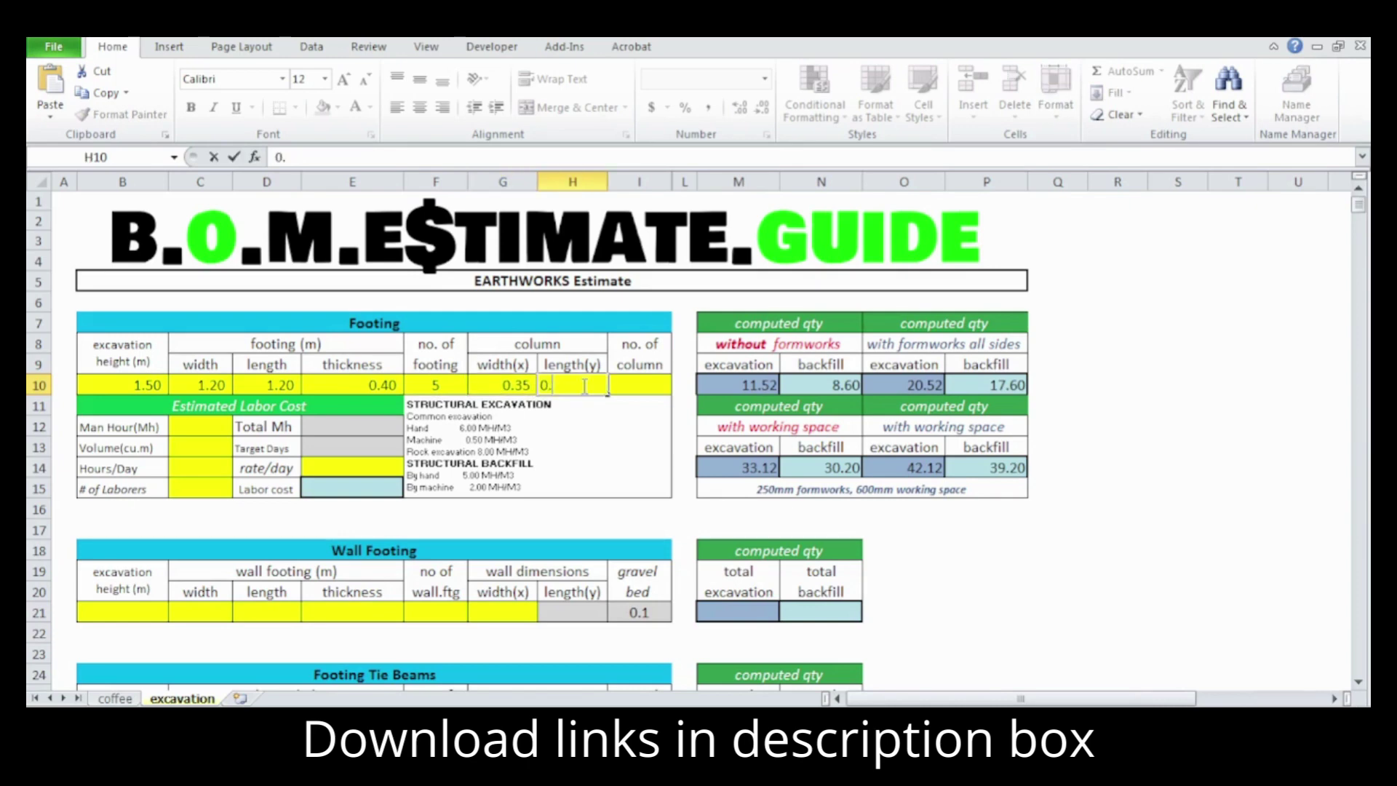
text(.35)
click(648, 382)
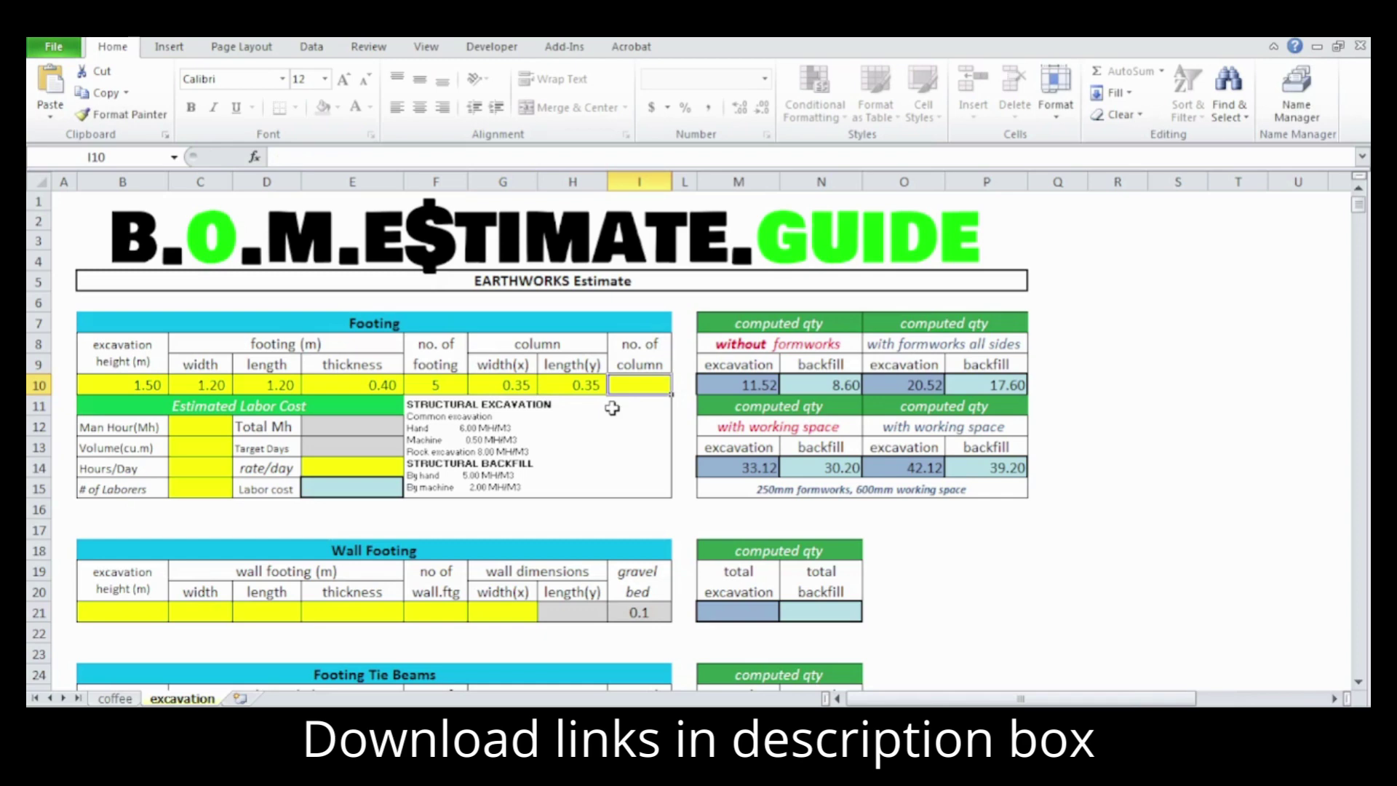
text(5)
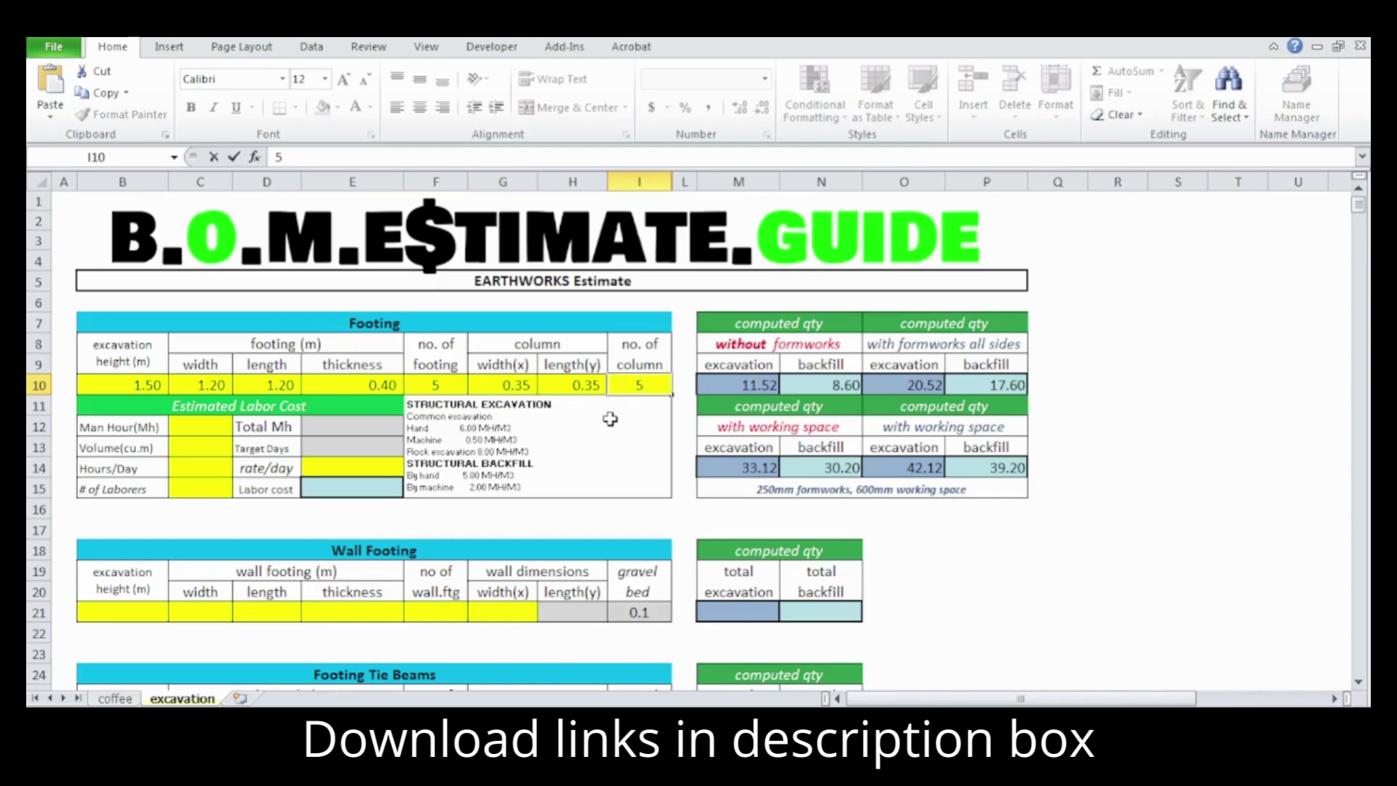
key(Return)
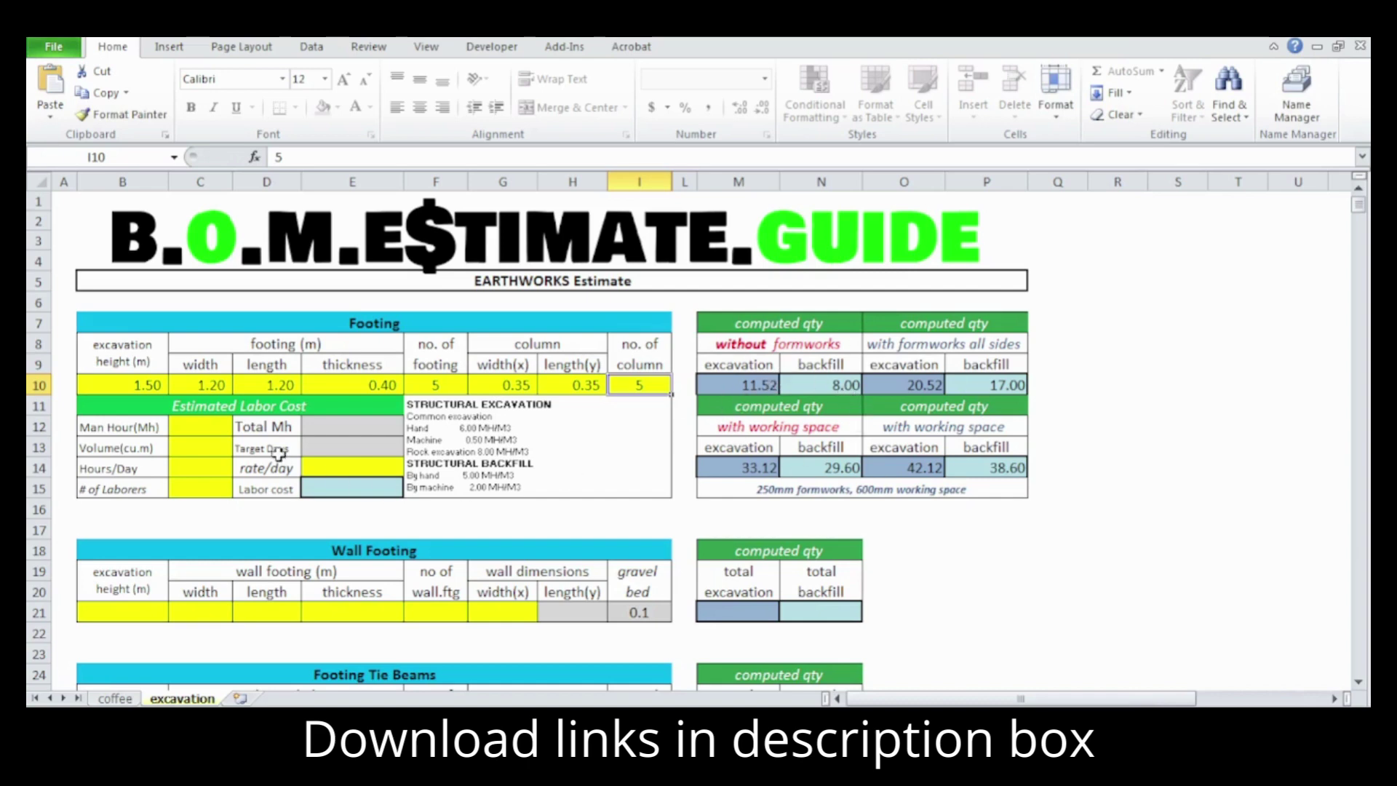
Step: Set labor inputs to 5 man-hours, 25 cu.m volume and 8 hours per day
click(224, 429)
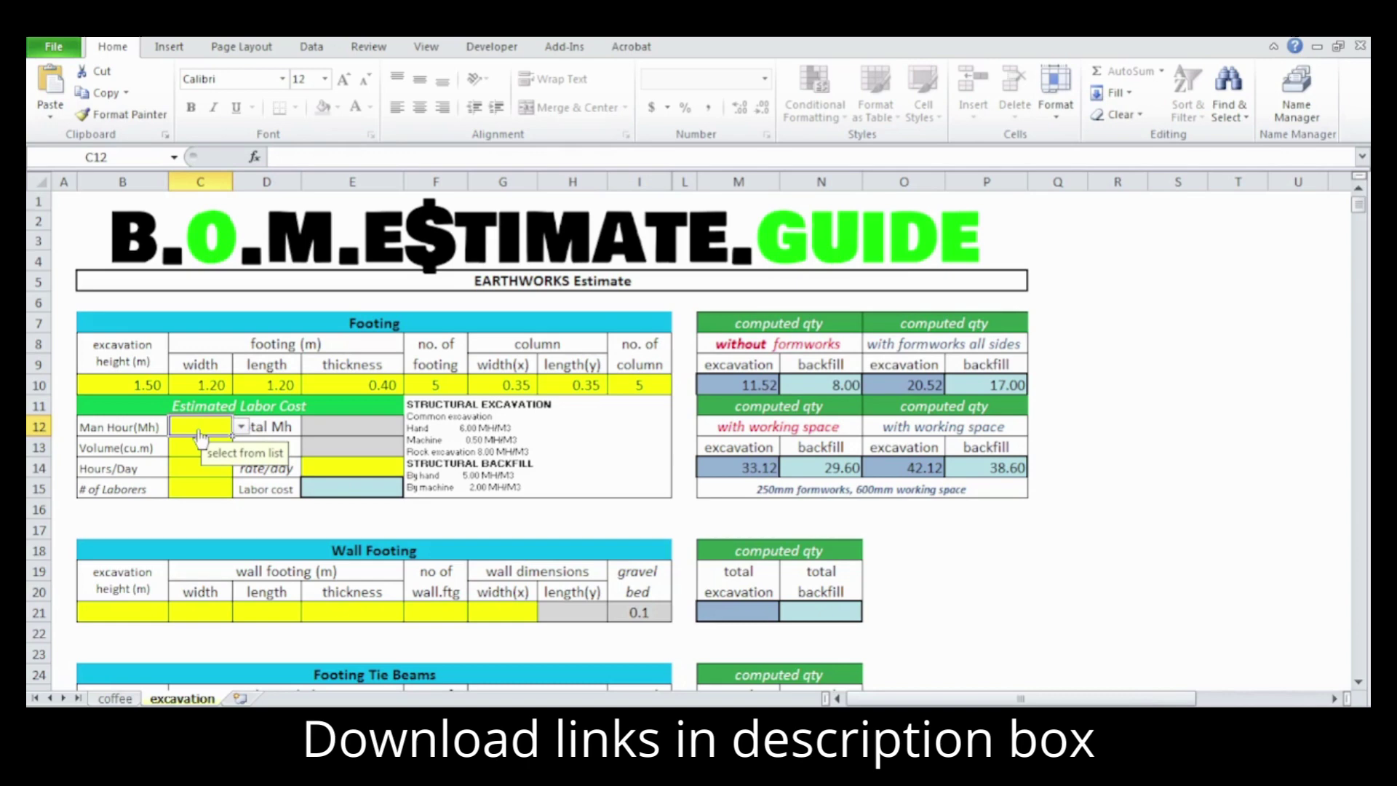
click(243, 429)
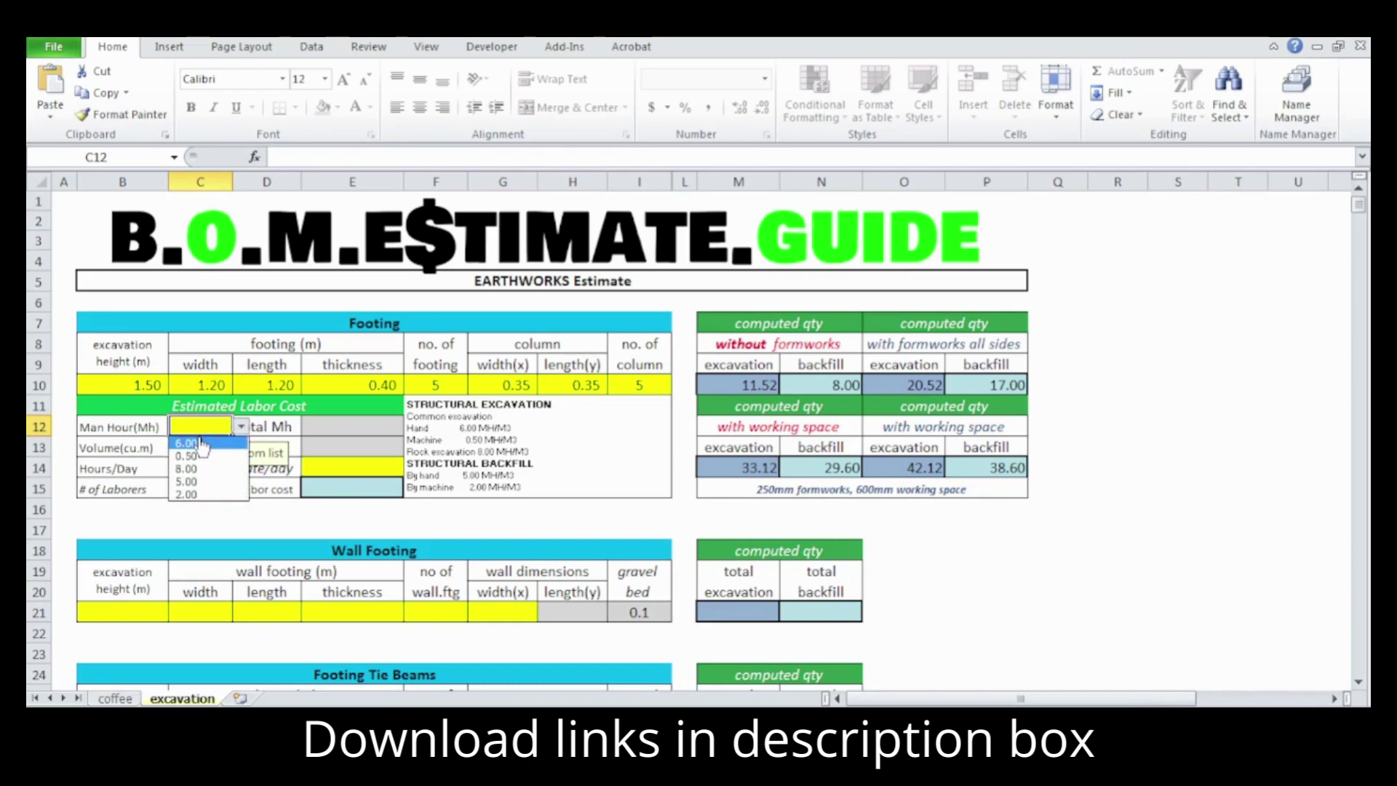
click(197, 484)
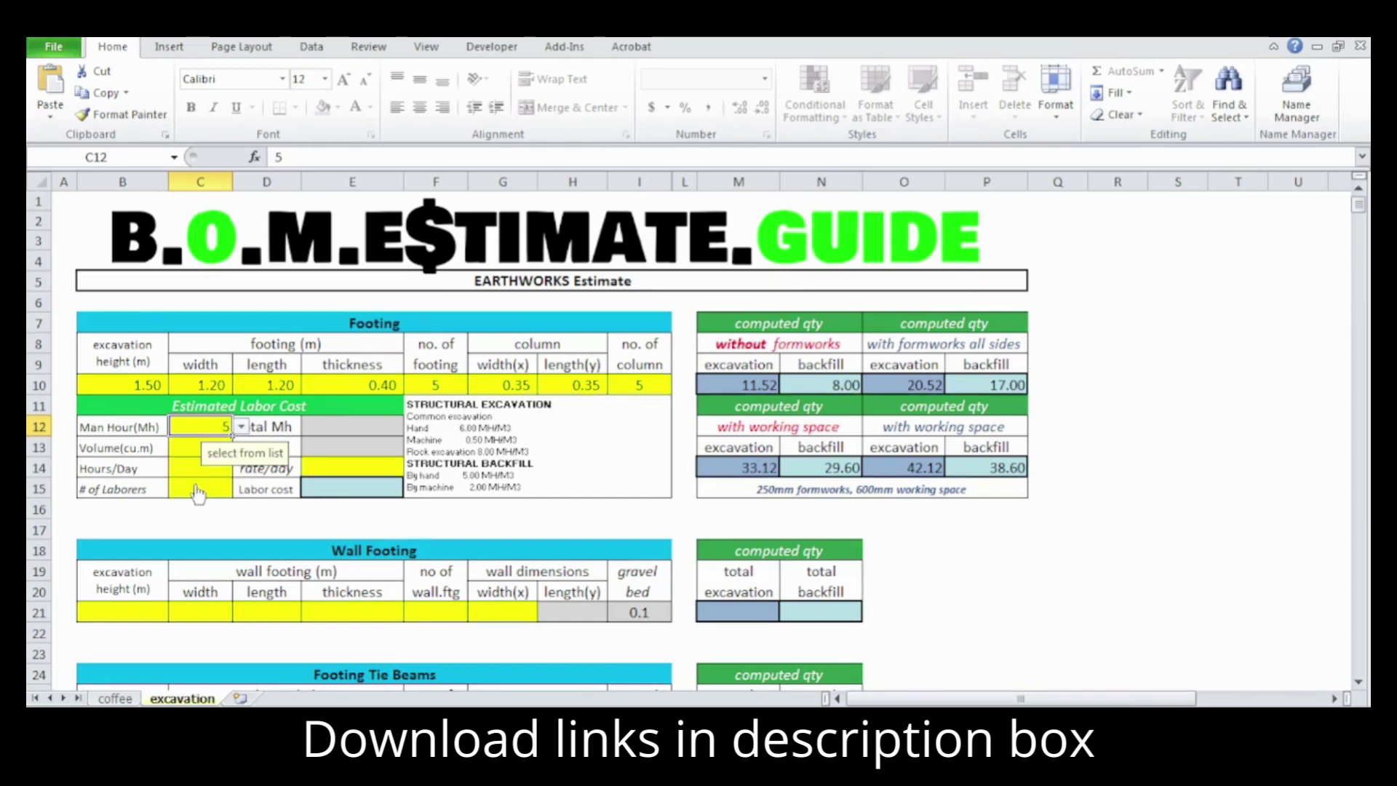
click(182, 448)
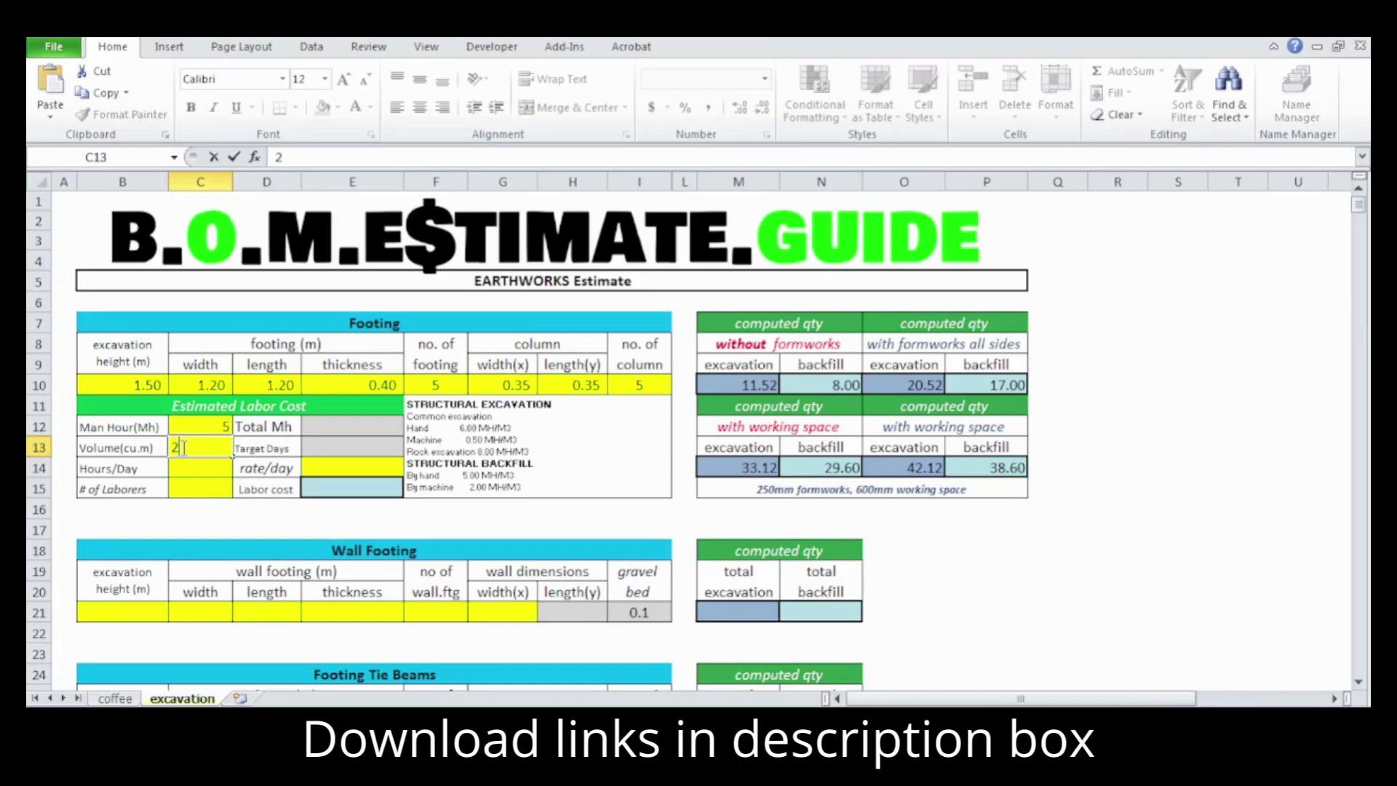
text(25)
click(197, 472)
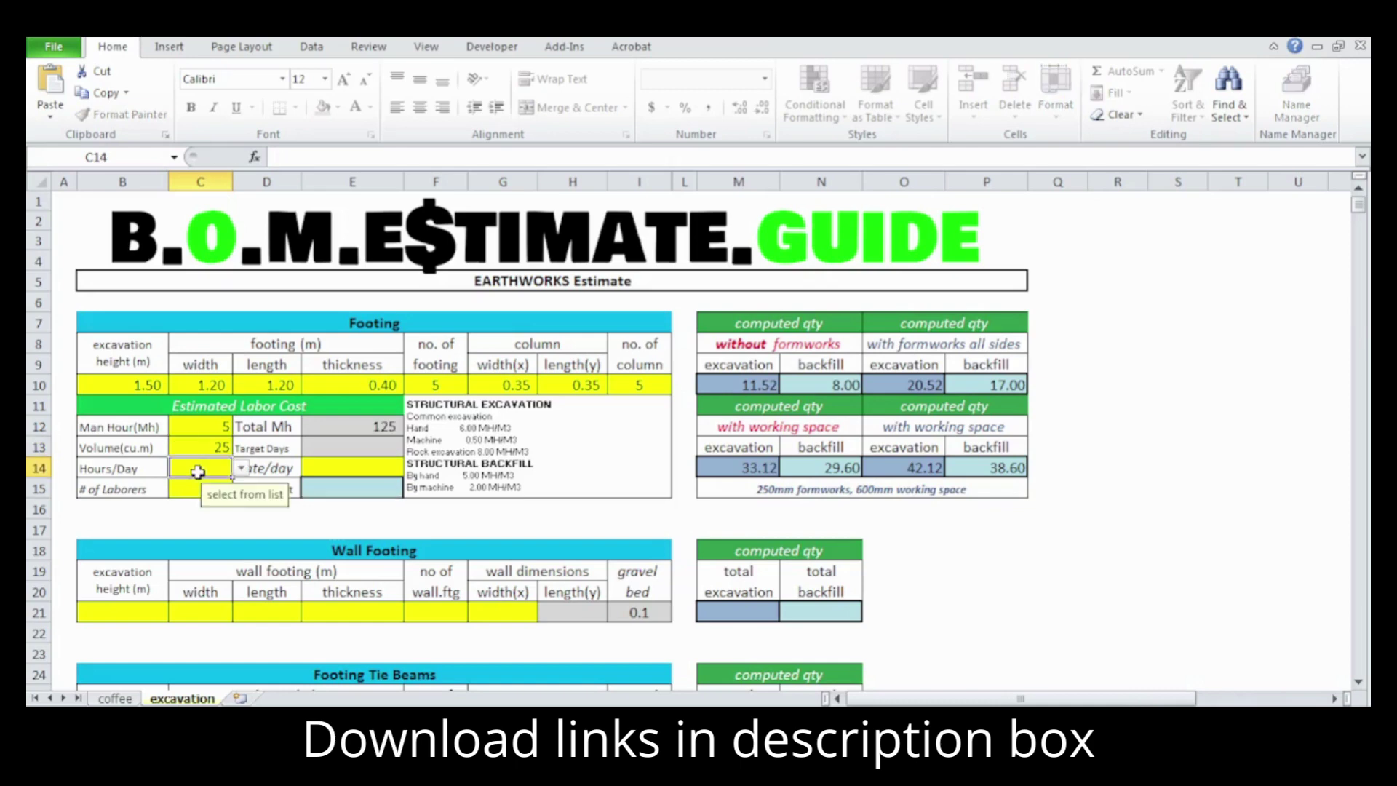
click(242, 469)
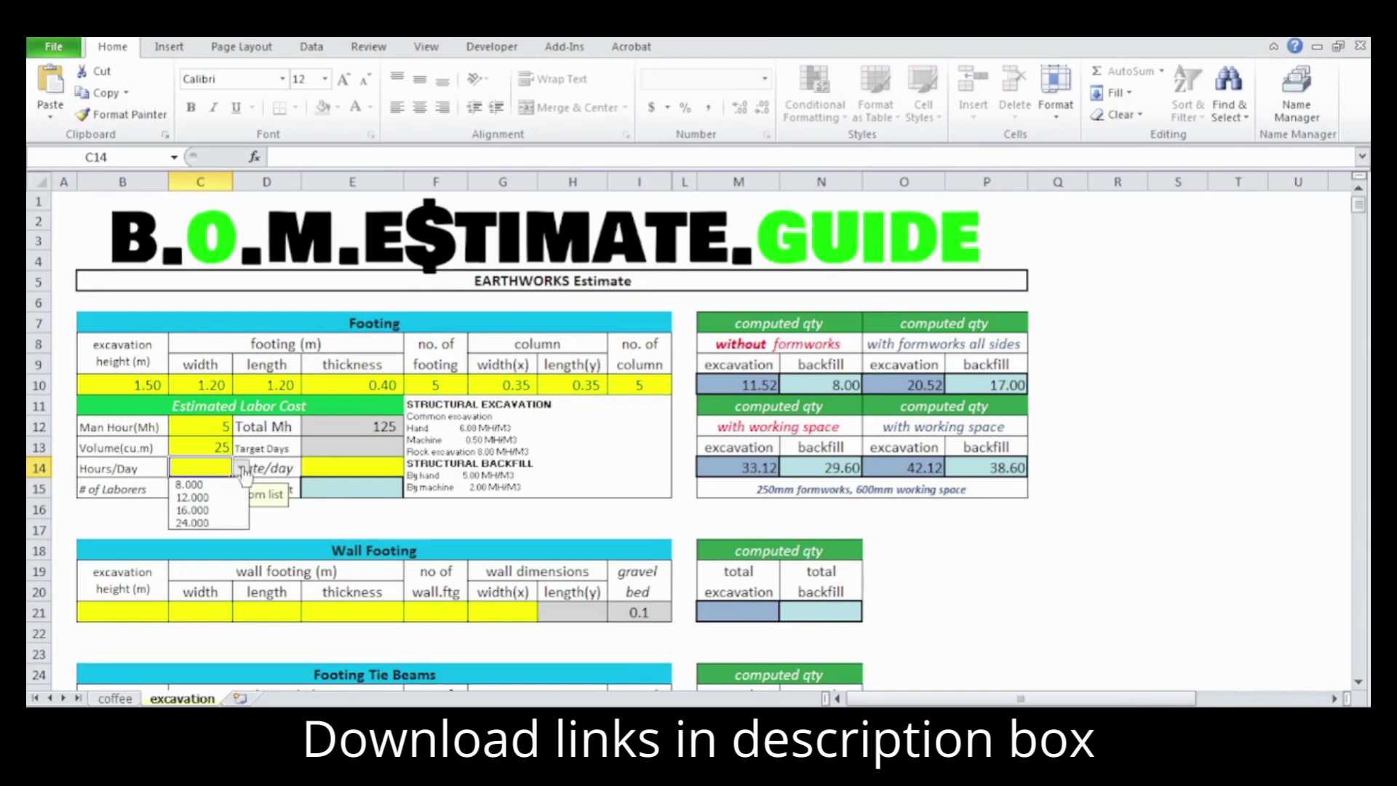
click(199, 483)
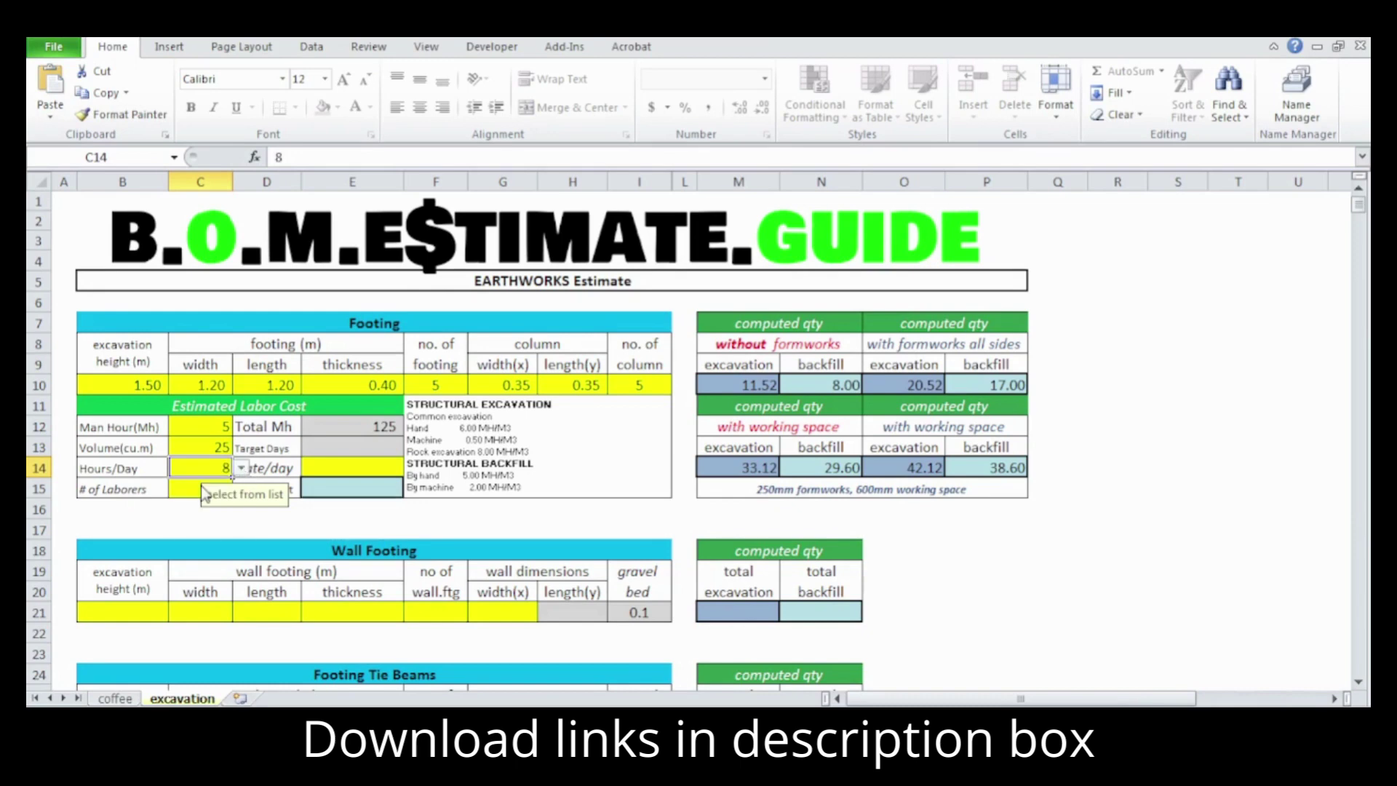
Step: Enter 3 laborers and a $400.00 daily rate
click(182, 490)
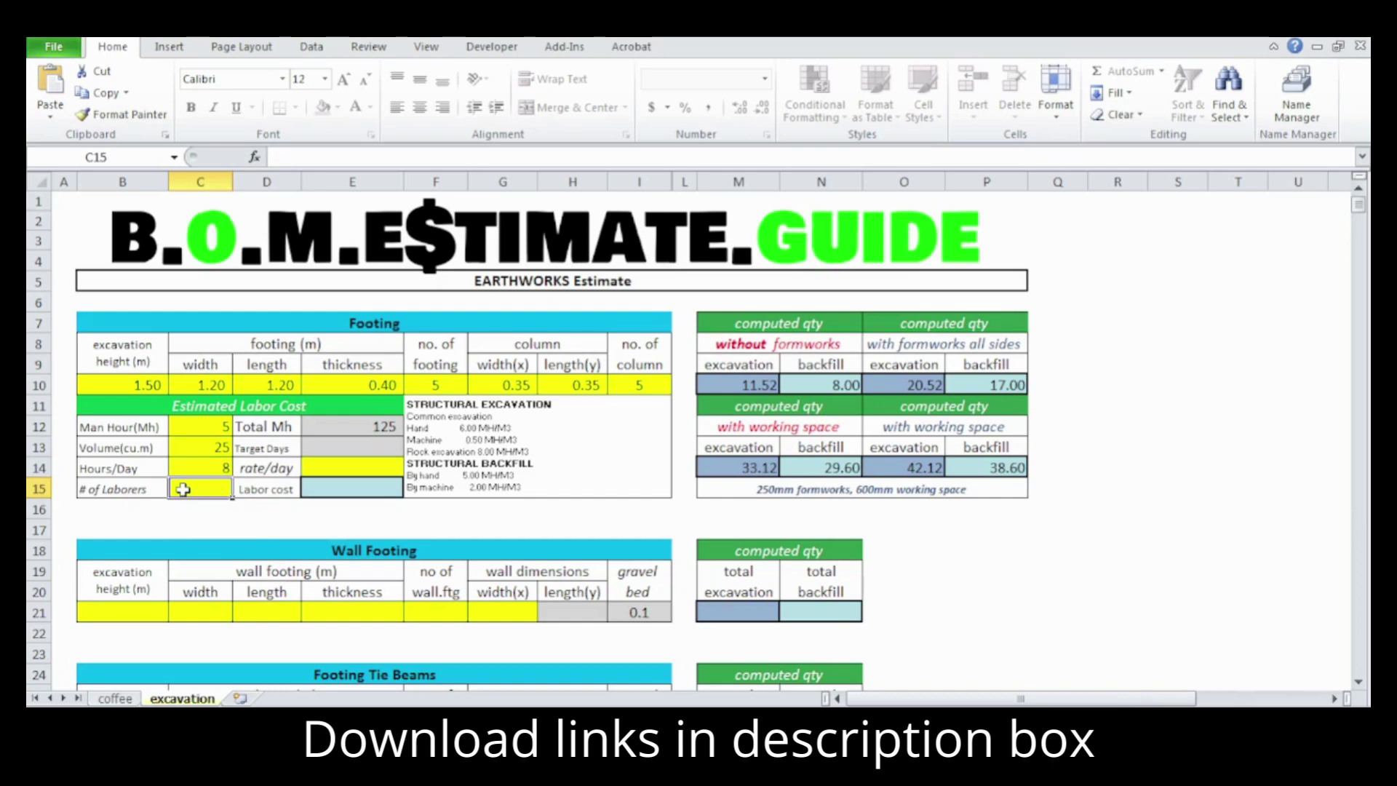
text(3)
key(Return)
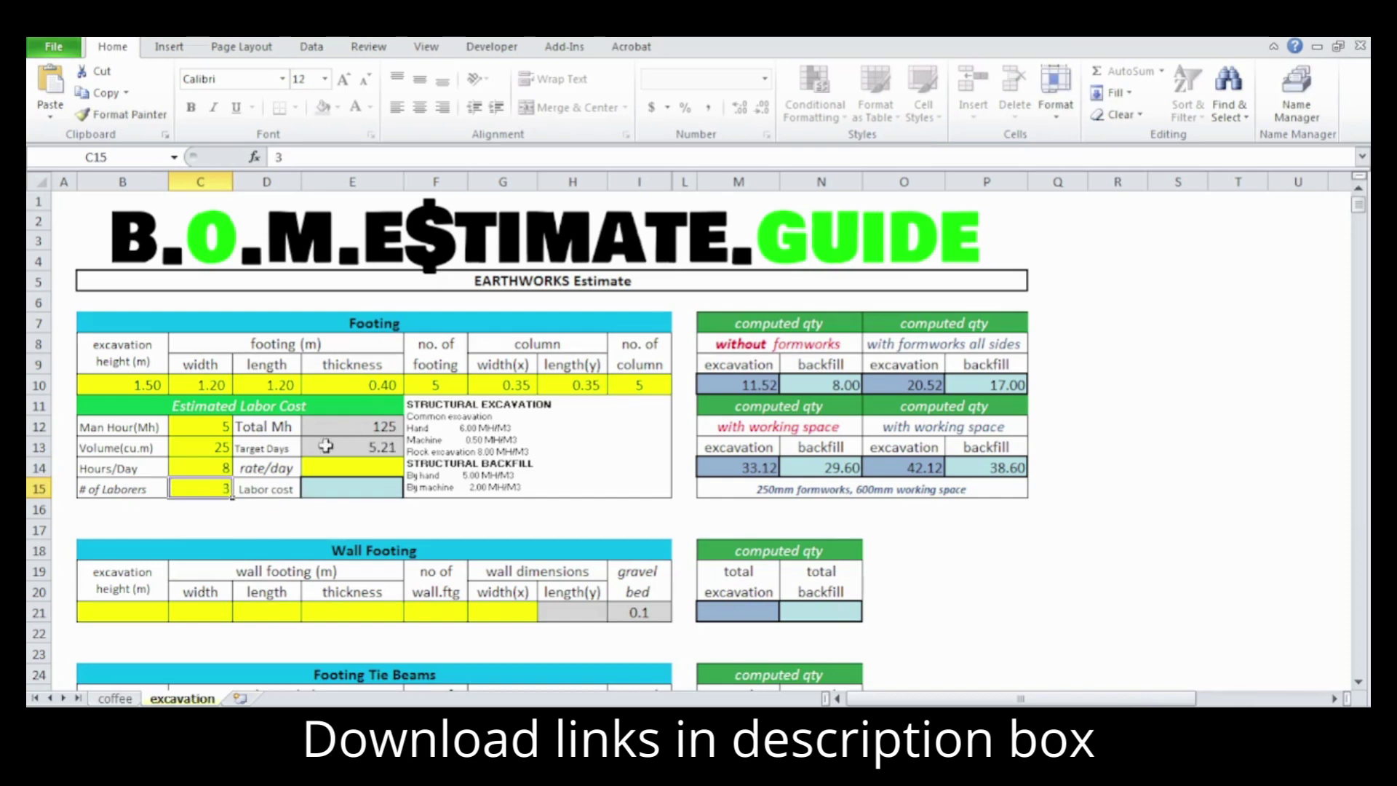
click(363, 473)
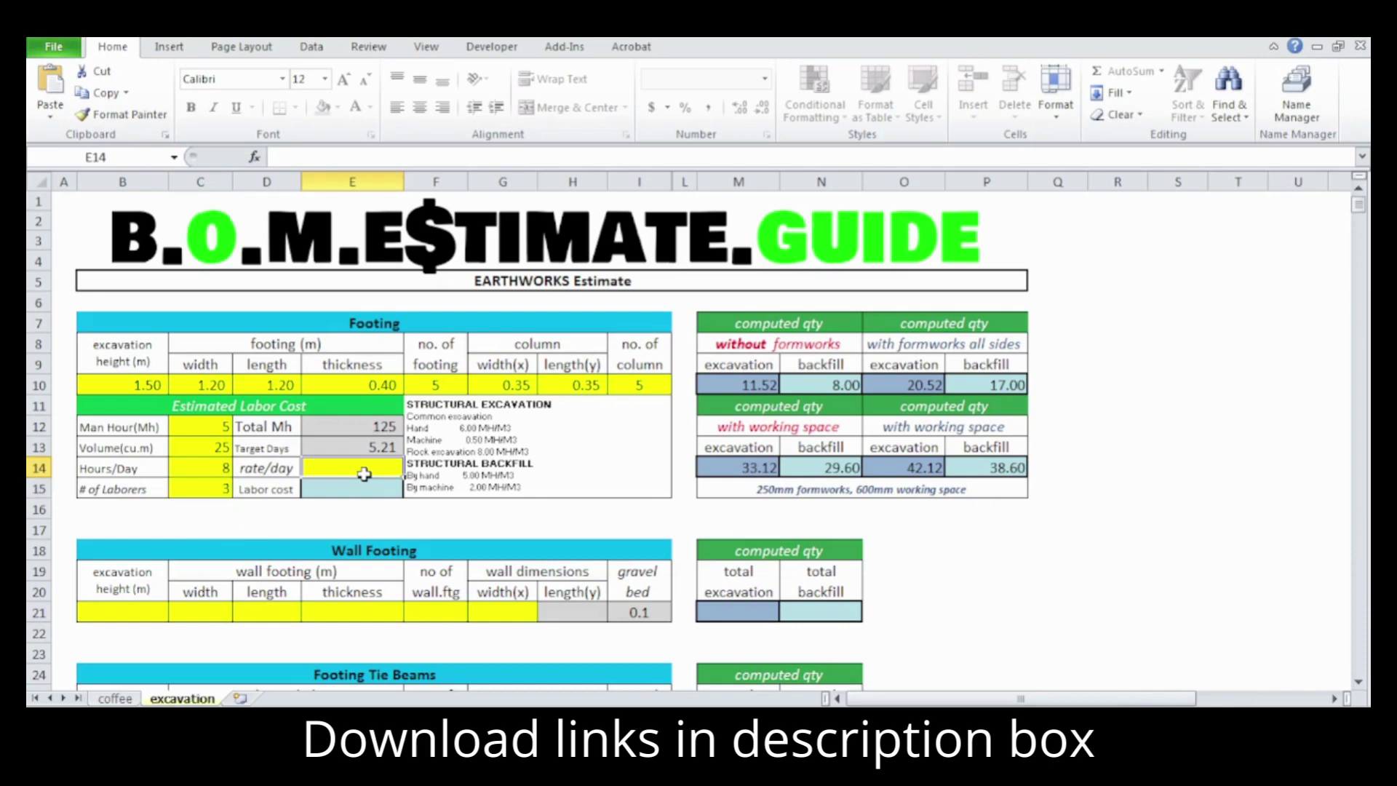
text(5)
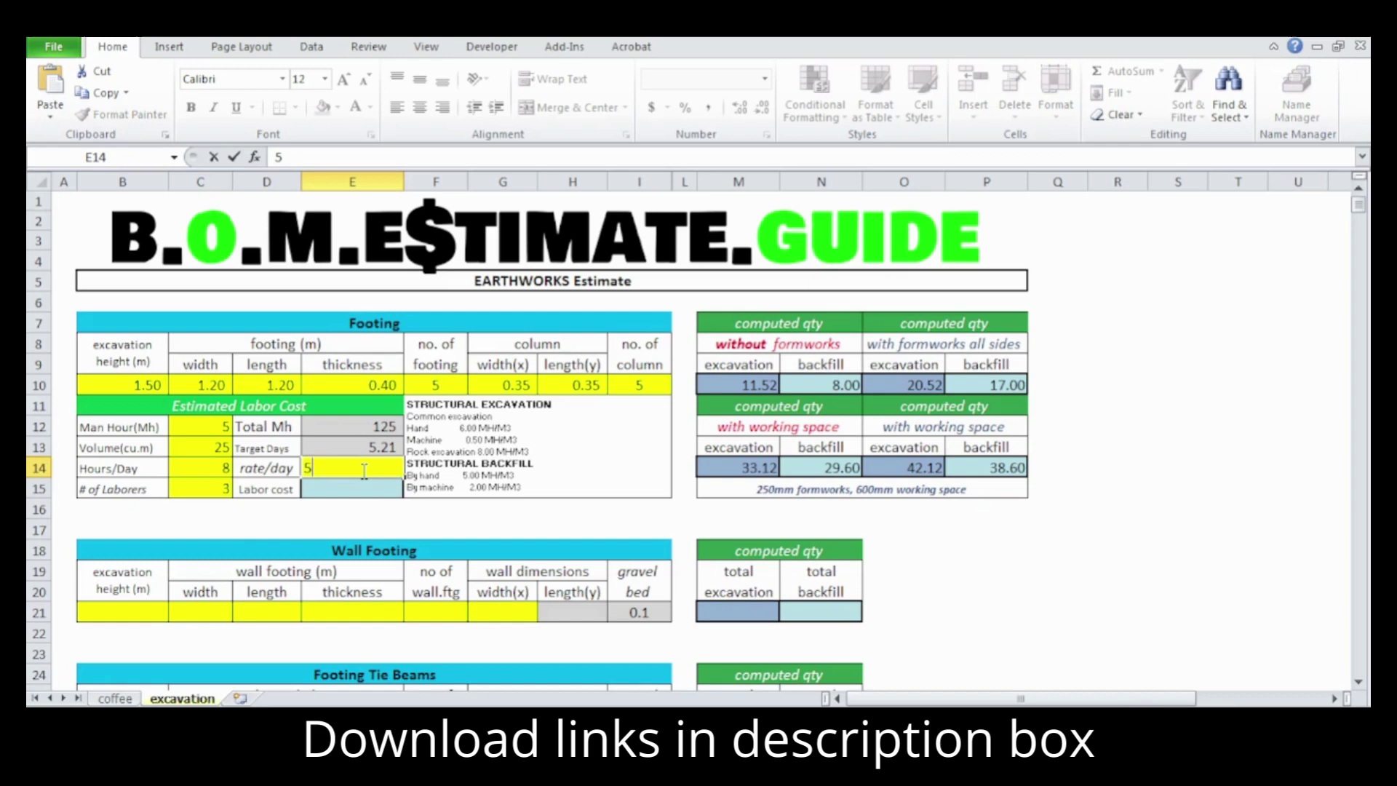
key(BackSpace)
text(400)
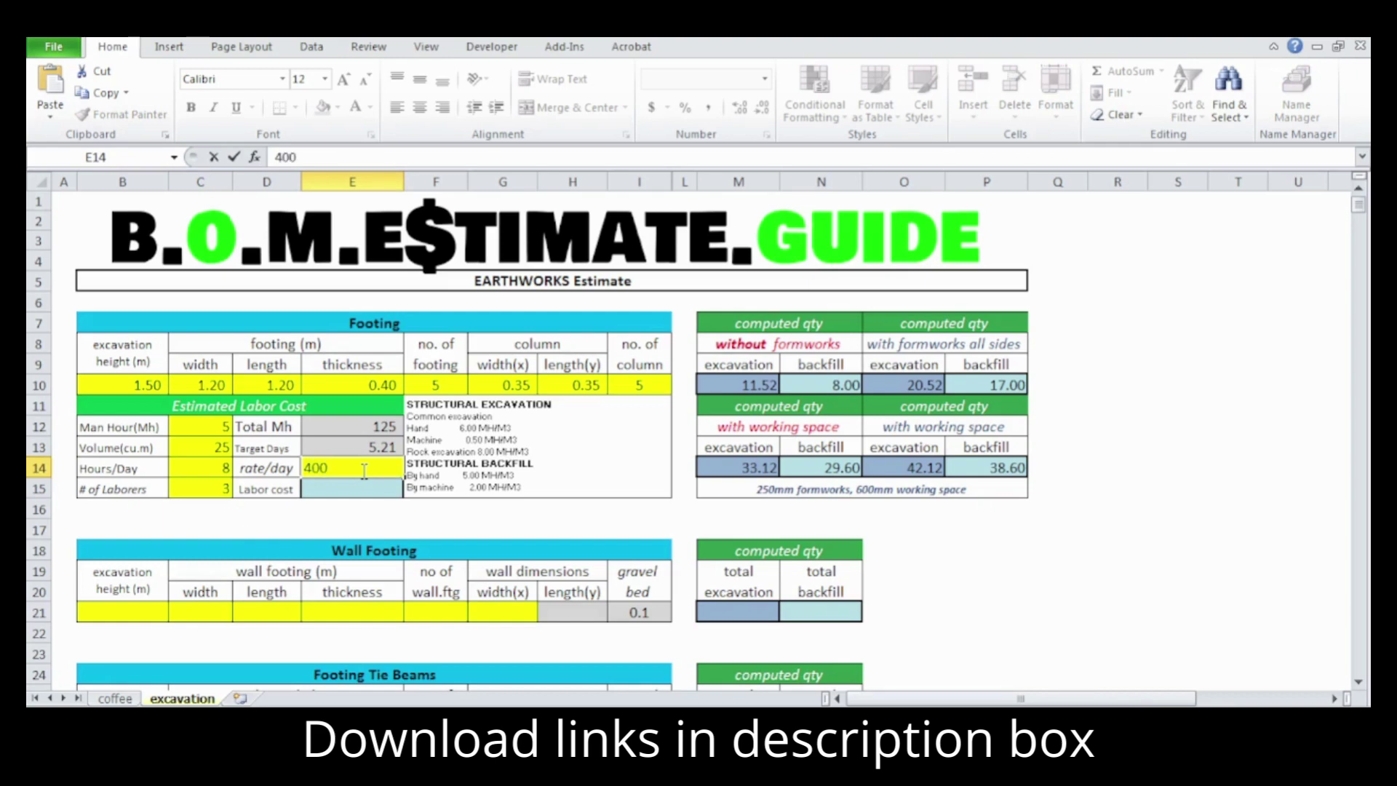
key(ctrl+Return)
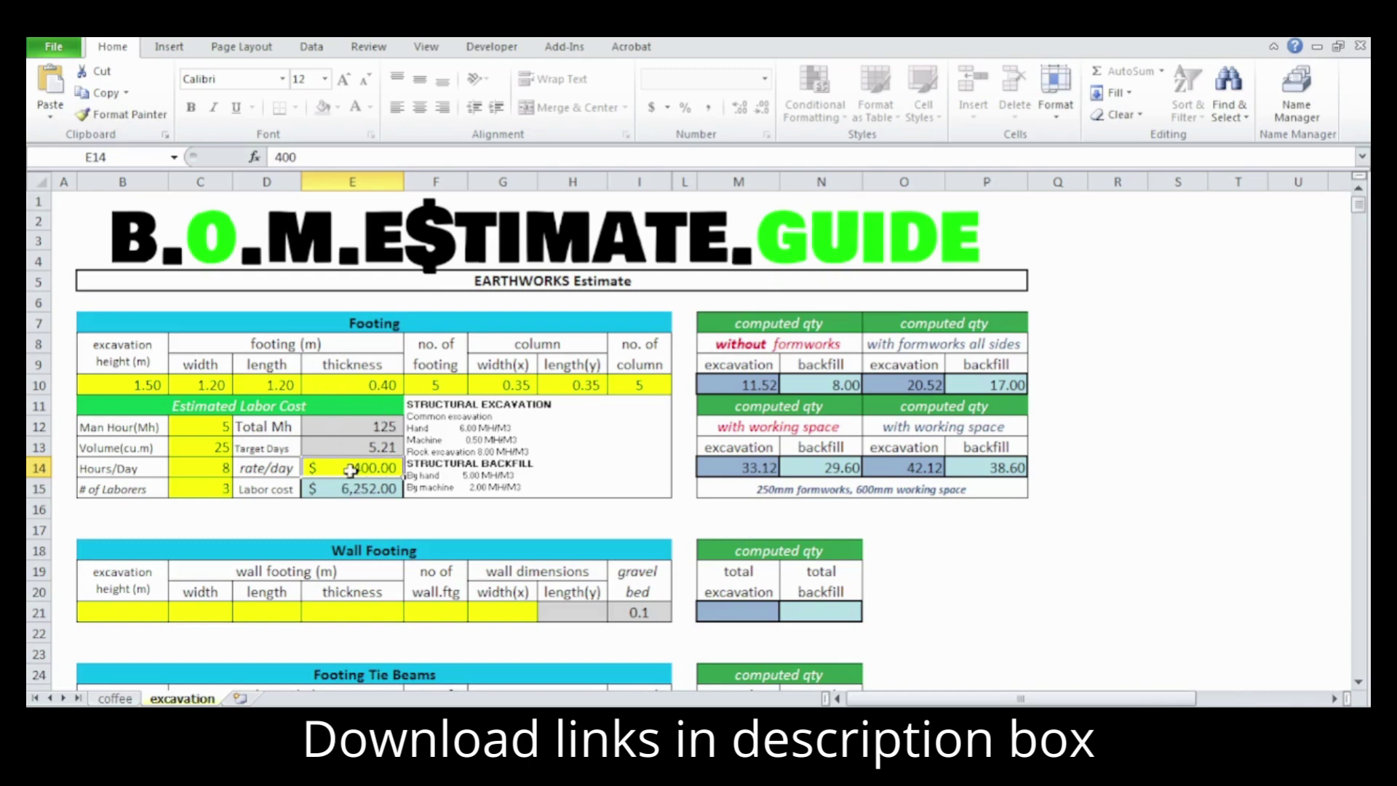
scroll(349, 477, down, 2)
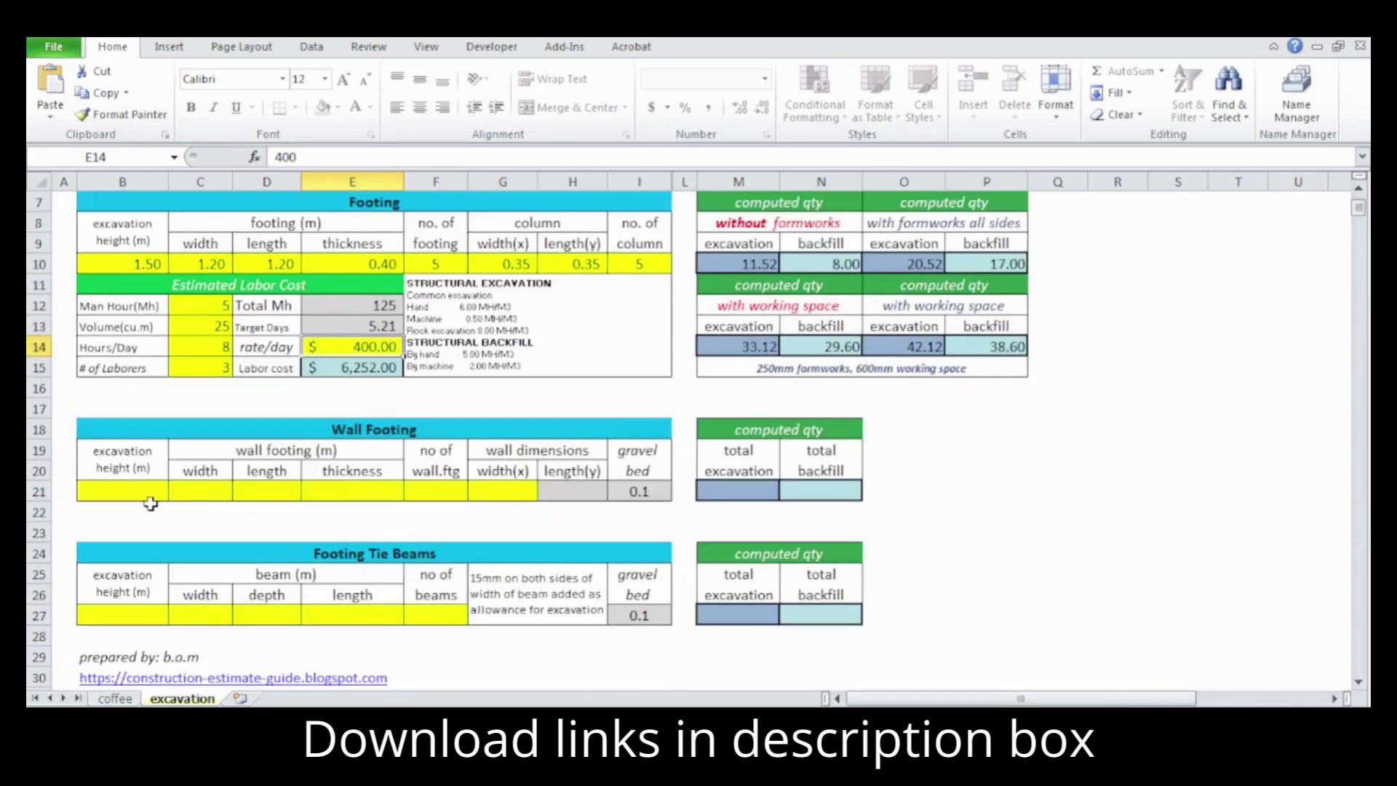
Step: Enter 0.80 as the Wall Footing excavation height in B21
click(138, 490)
text(0)
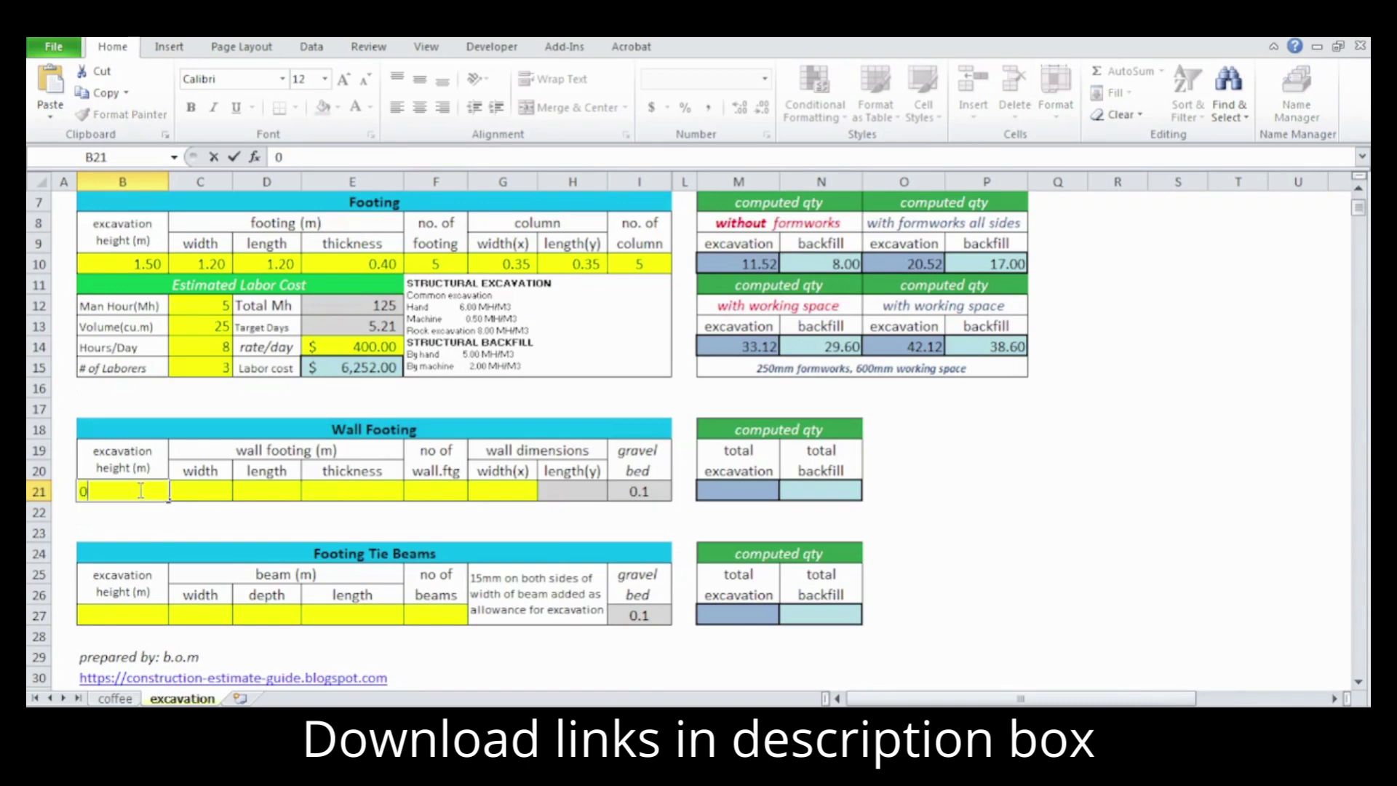
text(.8)
key(ctrl+Return)
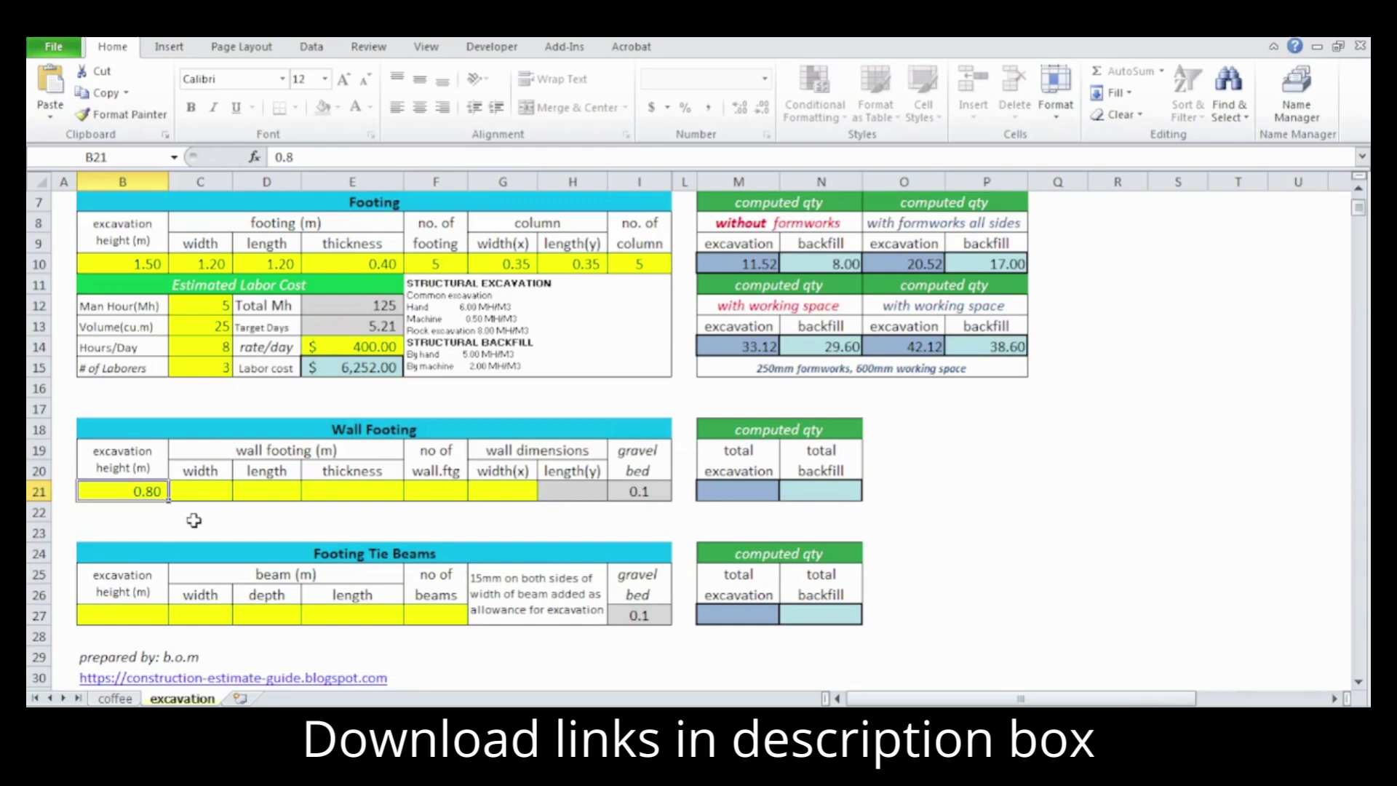
click(205, 492)
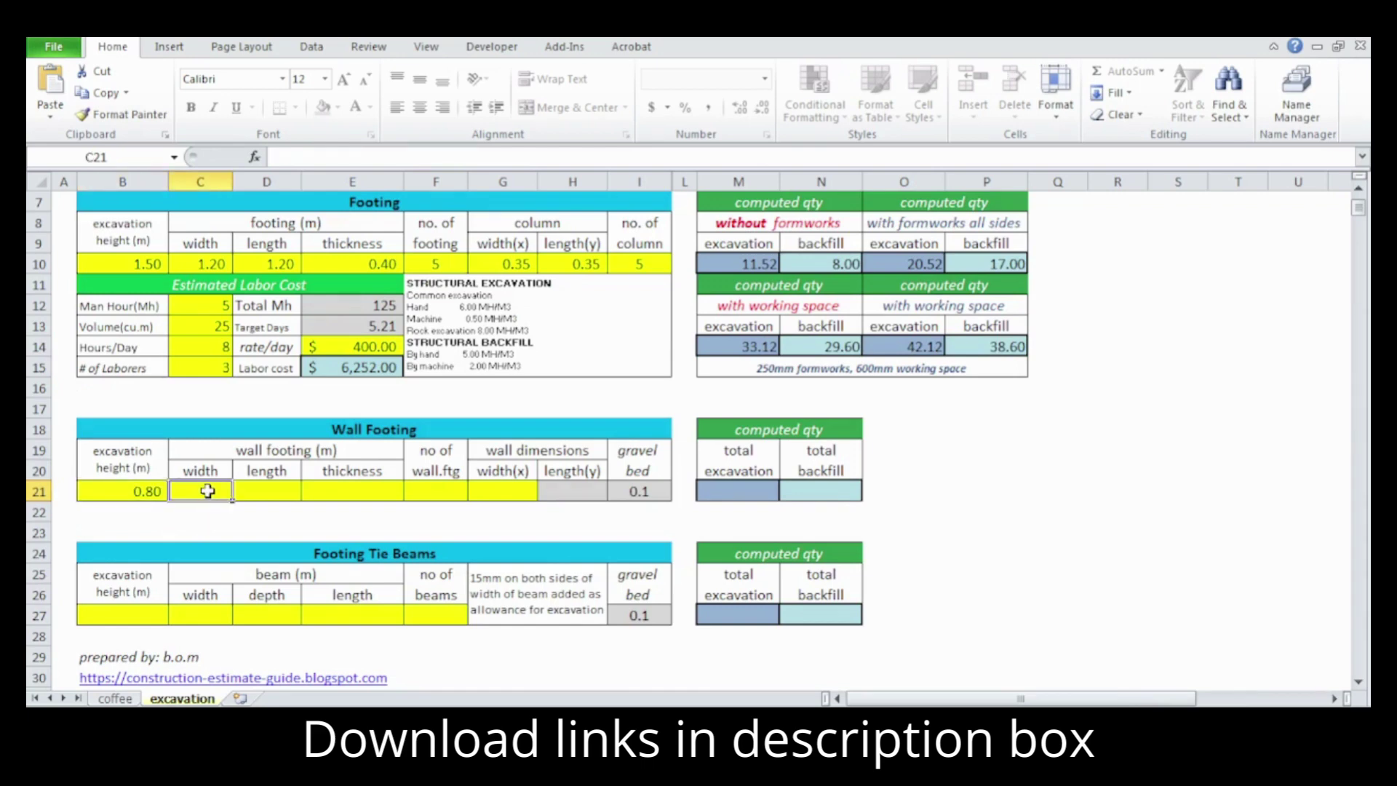